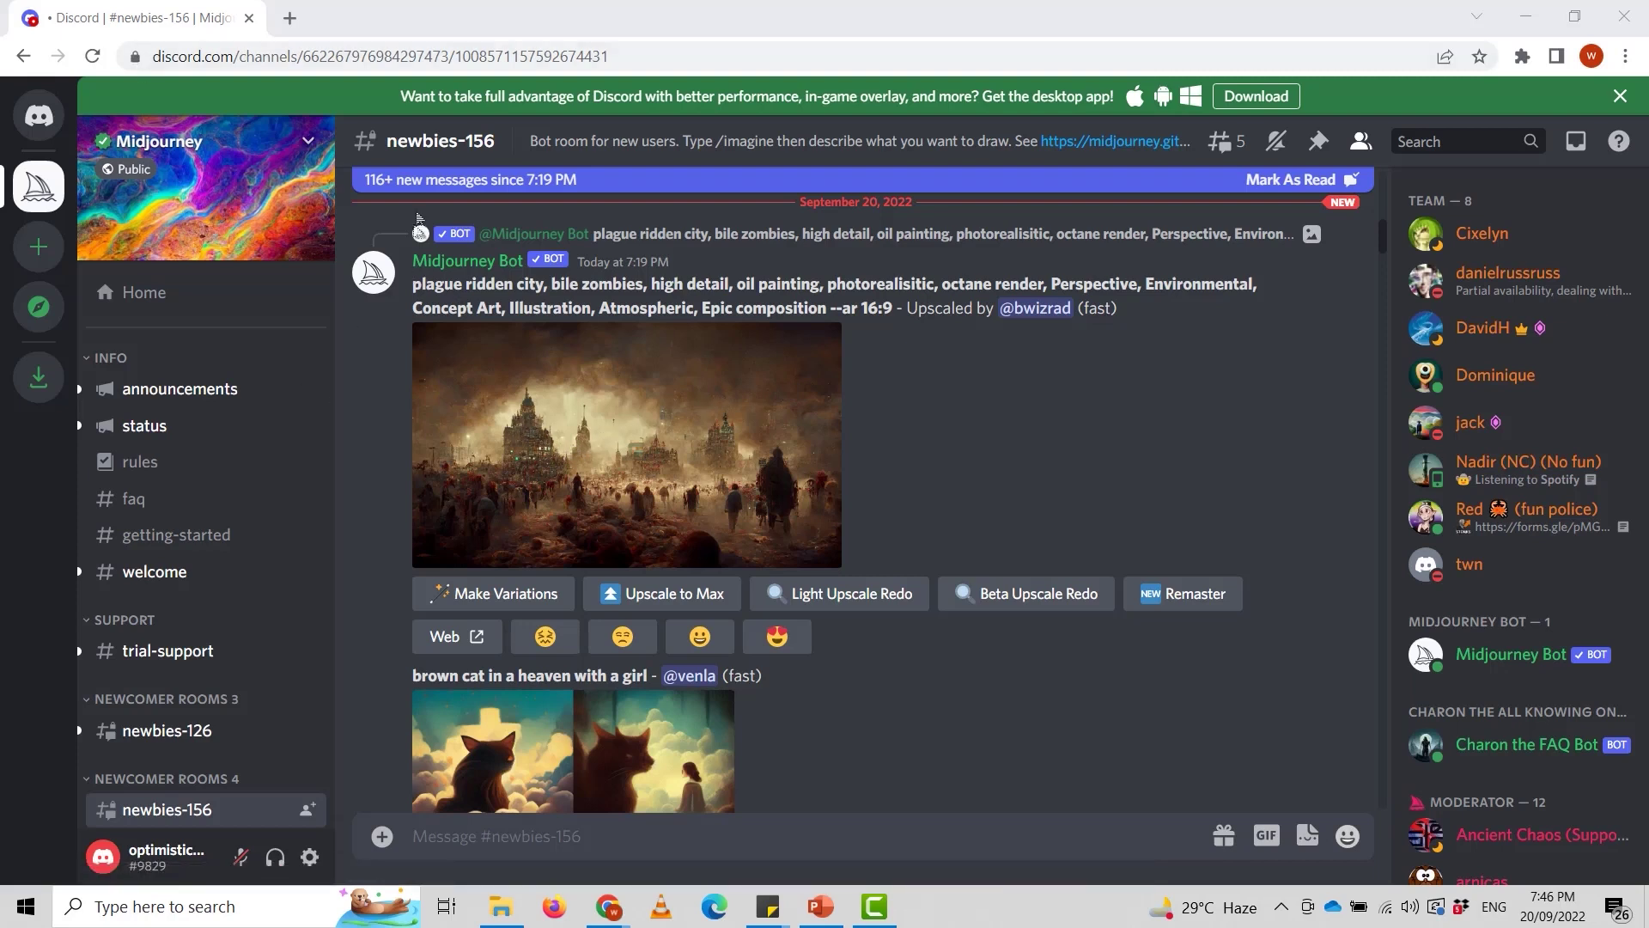
Accept the license and run the Altium installer through to completion.
scroll(223, 491, down, 1)
scroll(223, 490, down, 3)
mouse_move(163, 623)
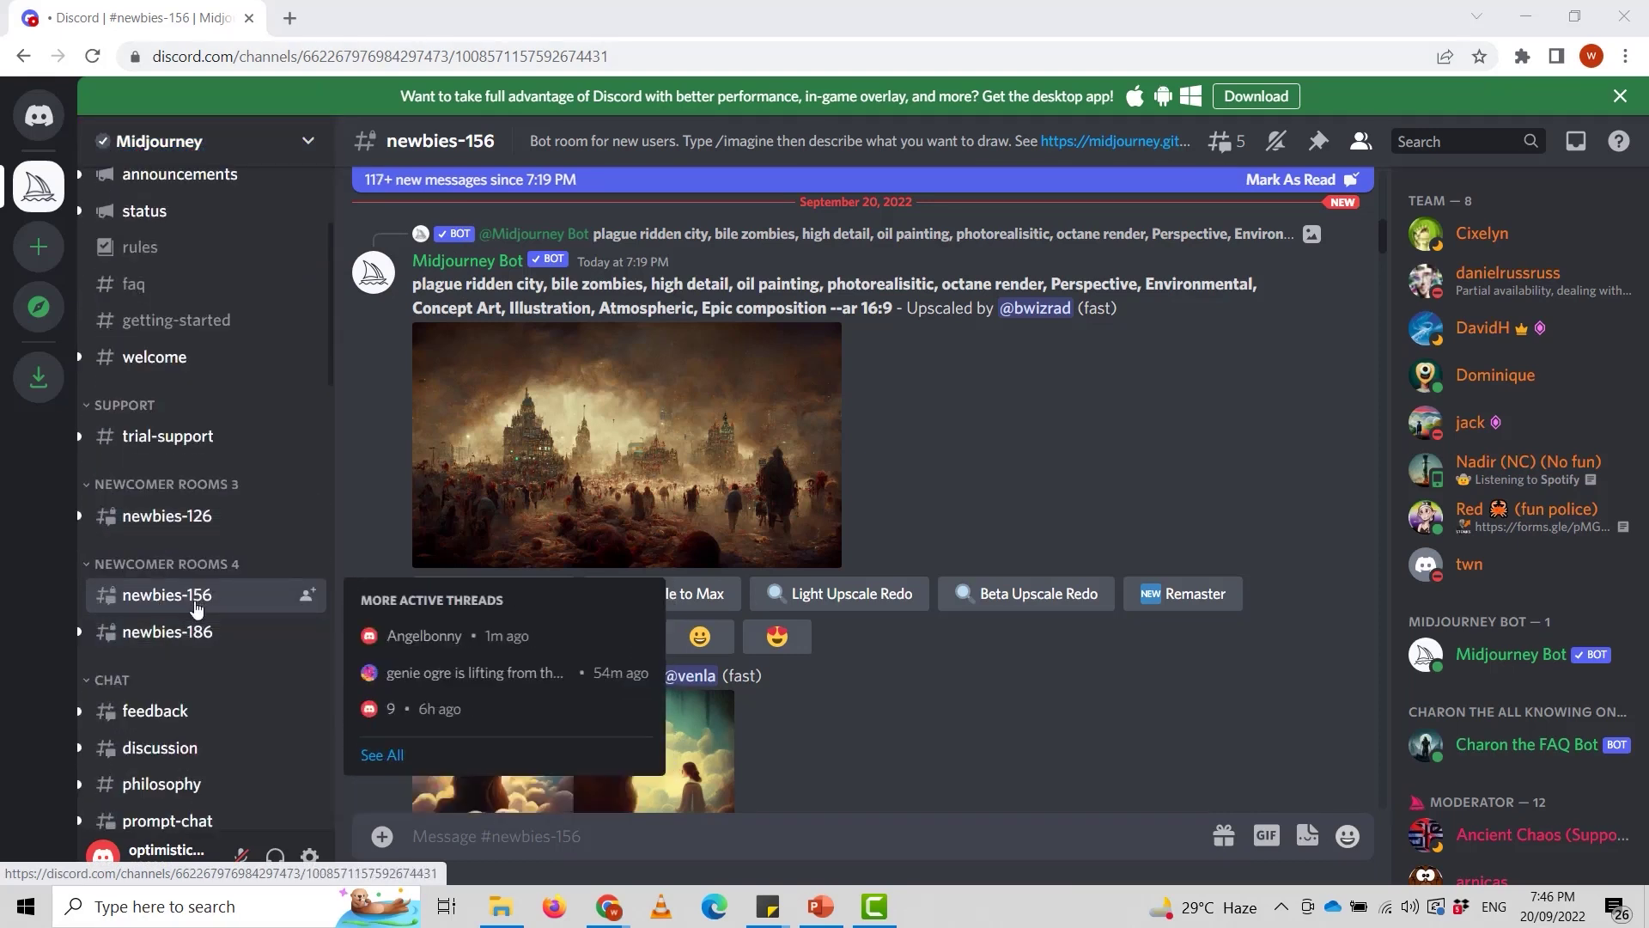
mouse_move(209, 596)
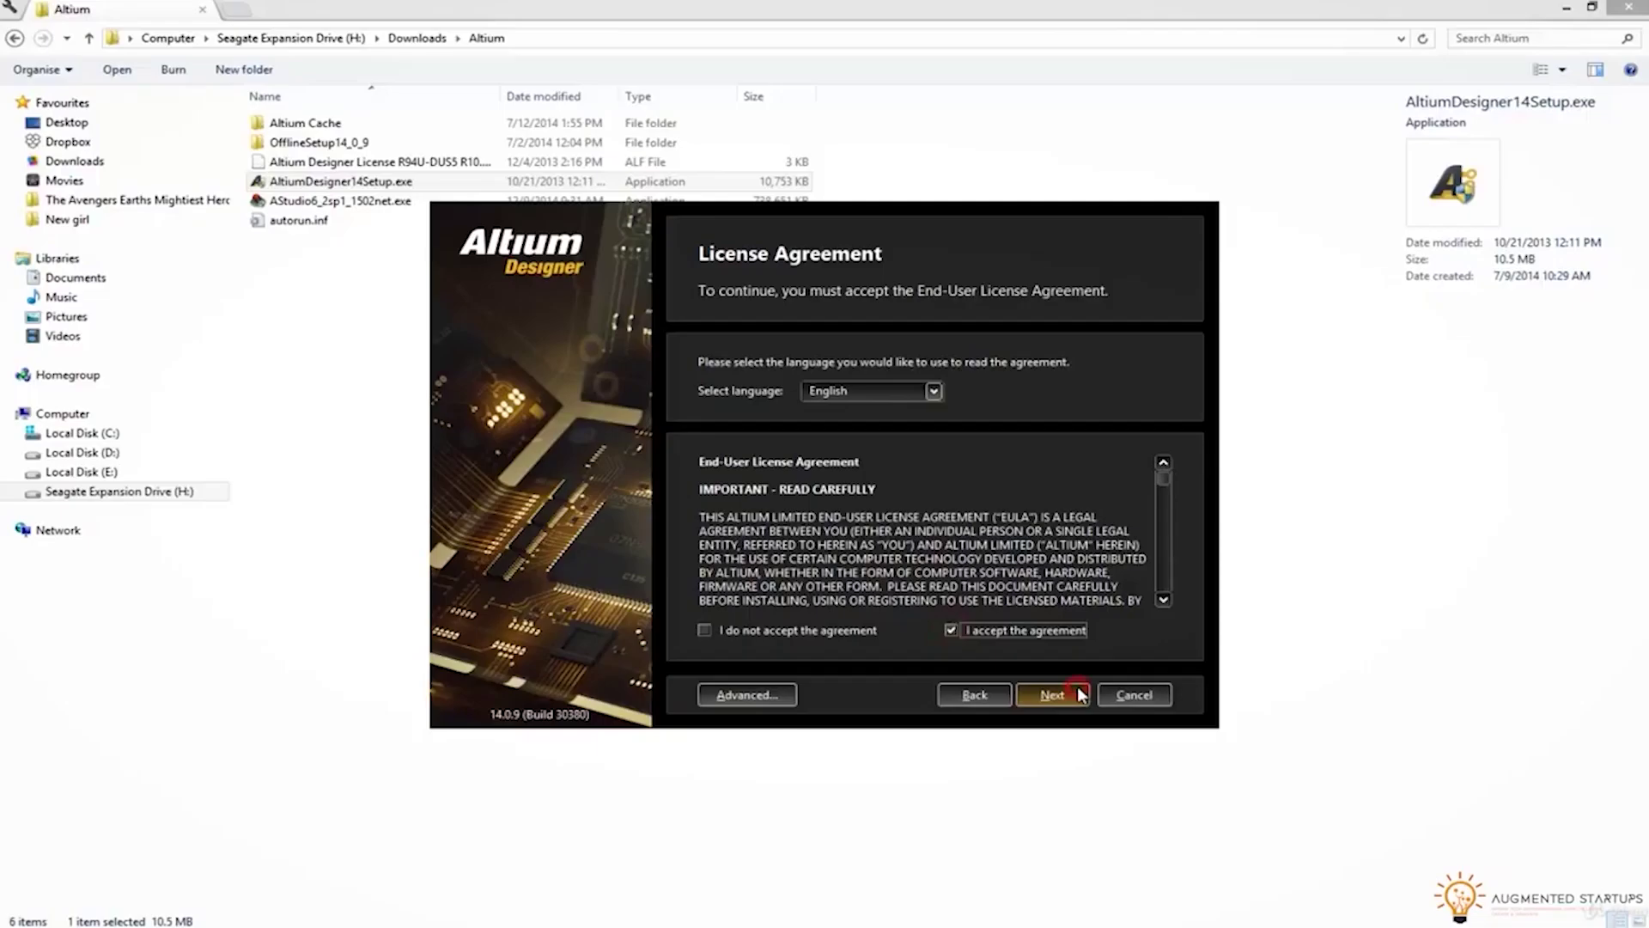
click(1069, 693)
click(1052, 694)
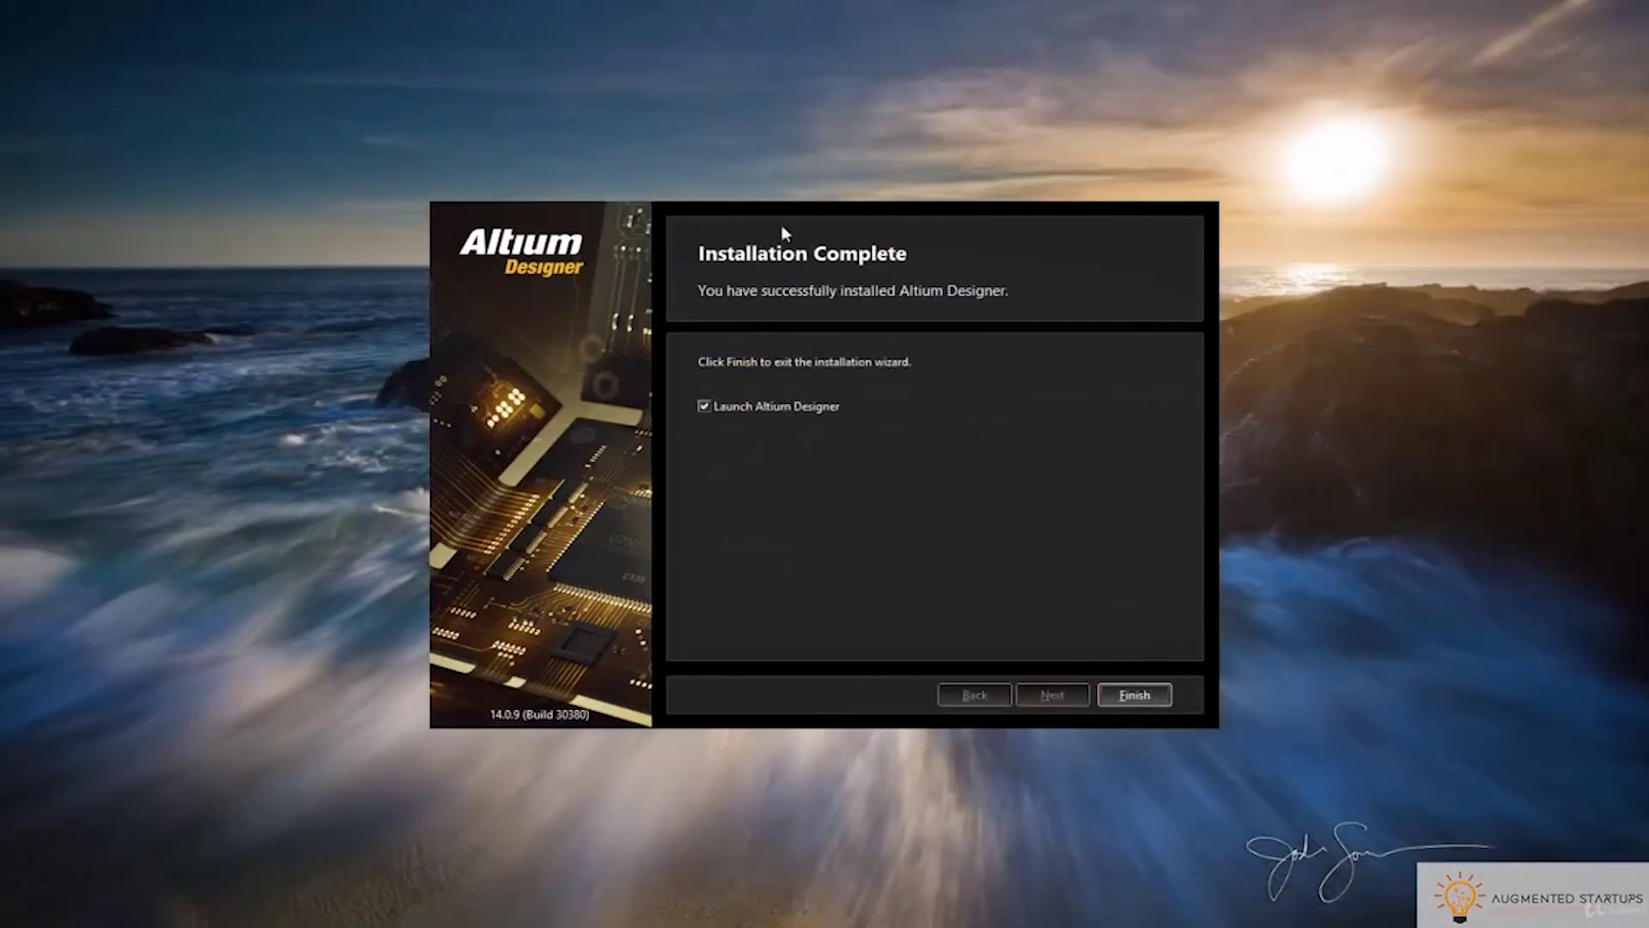
click(1134, 694)
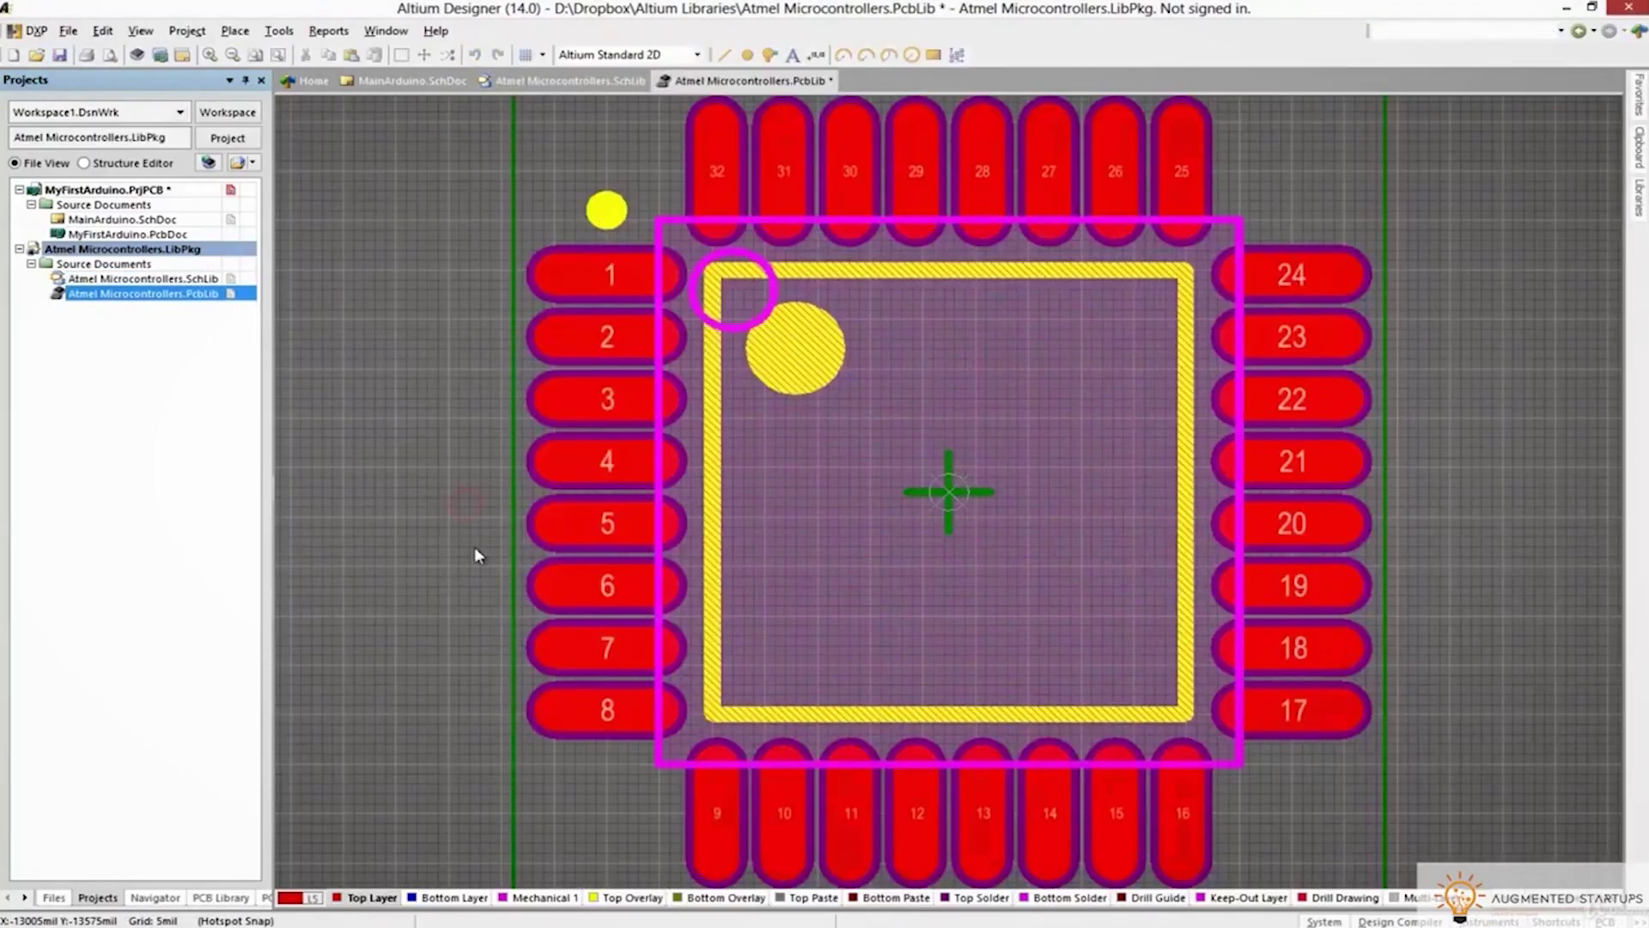
Inspect the chip footprint in 3D, then paste and place the AREF net label on the schematic.
key(3)
drag(1148, 645, 1132, 472)
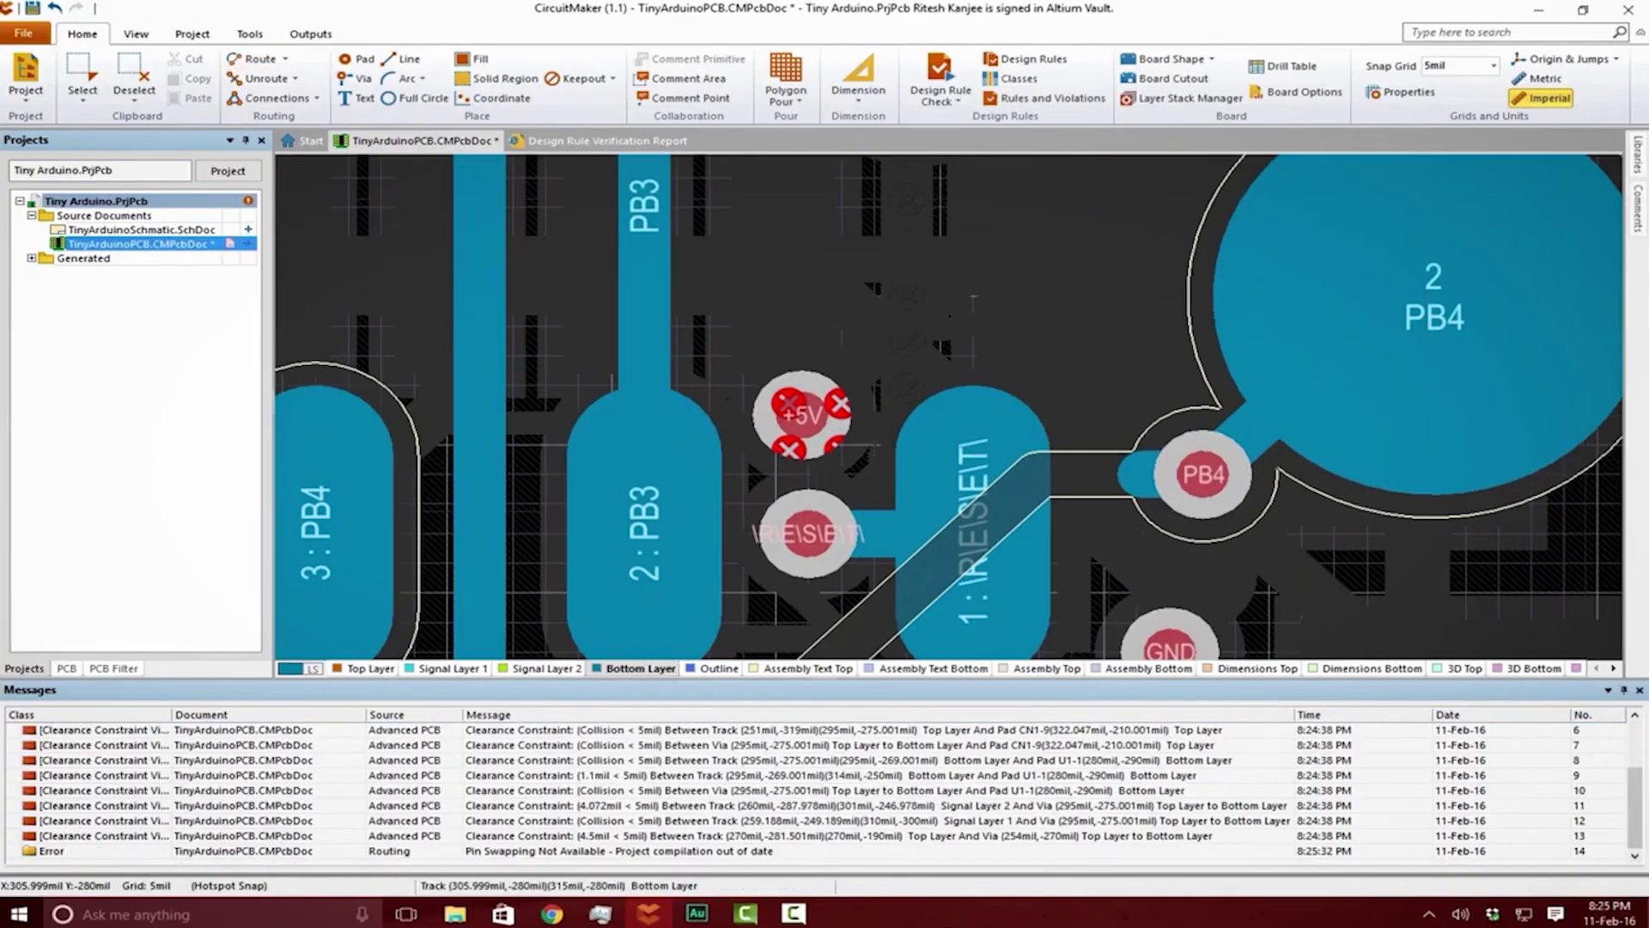
scroll(1263, 501, up, 3)
scroll(1116, 447, down, 5)
scroll(959, 399, up, 5)
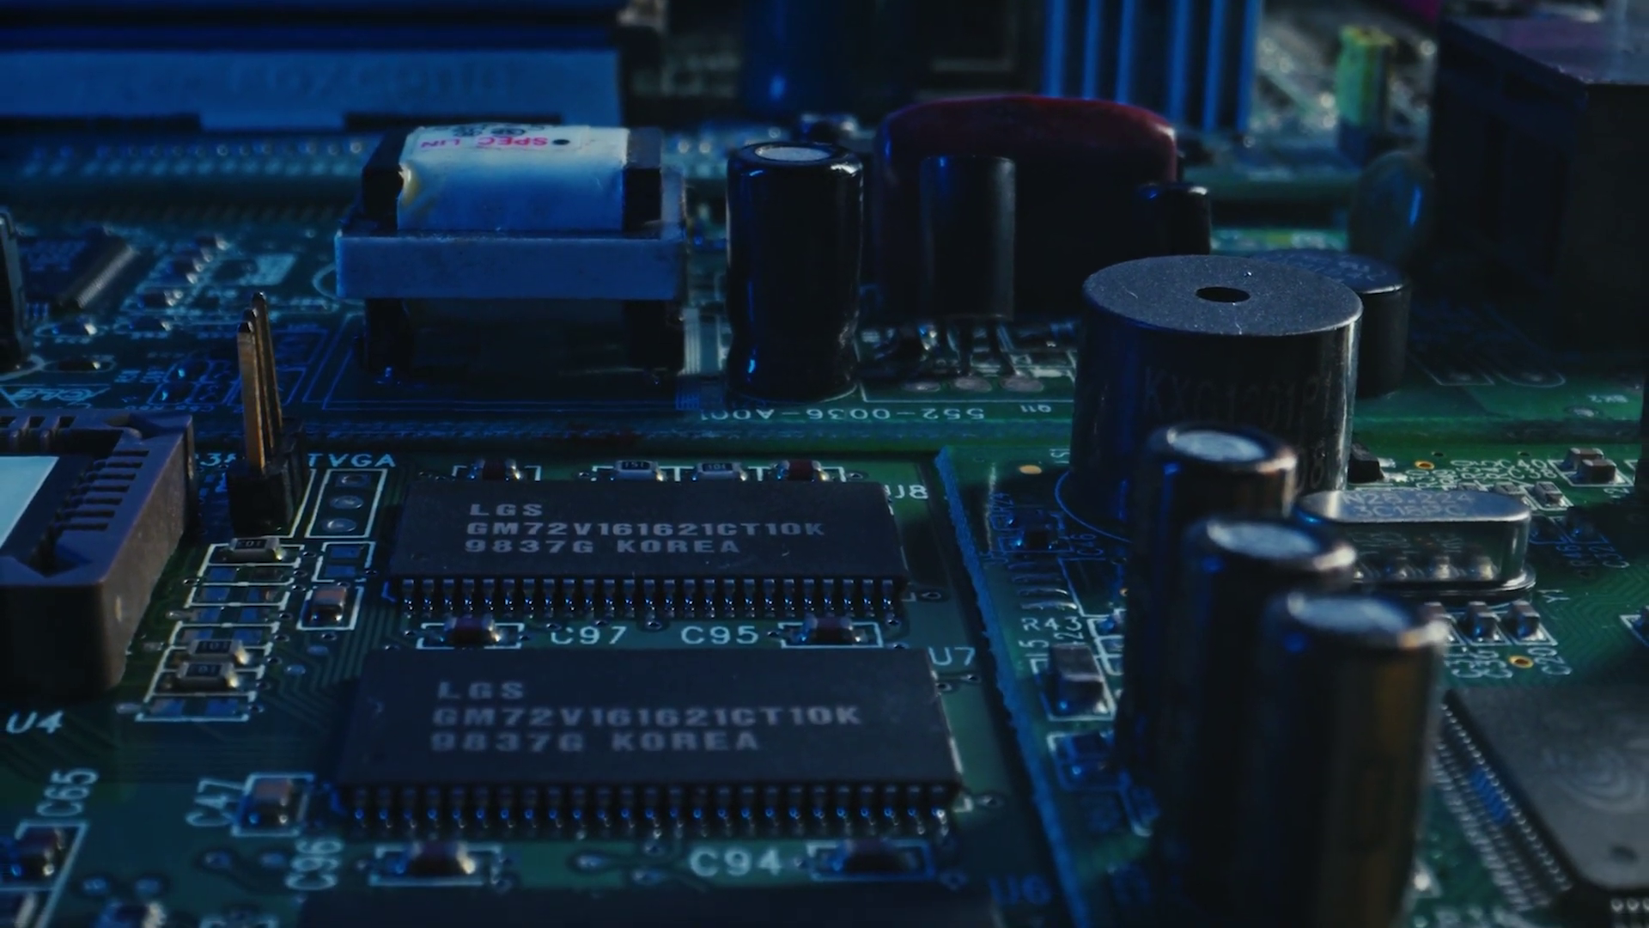
key(ctrl+v)
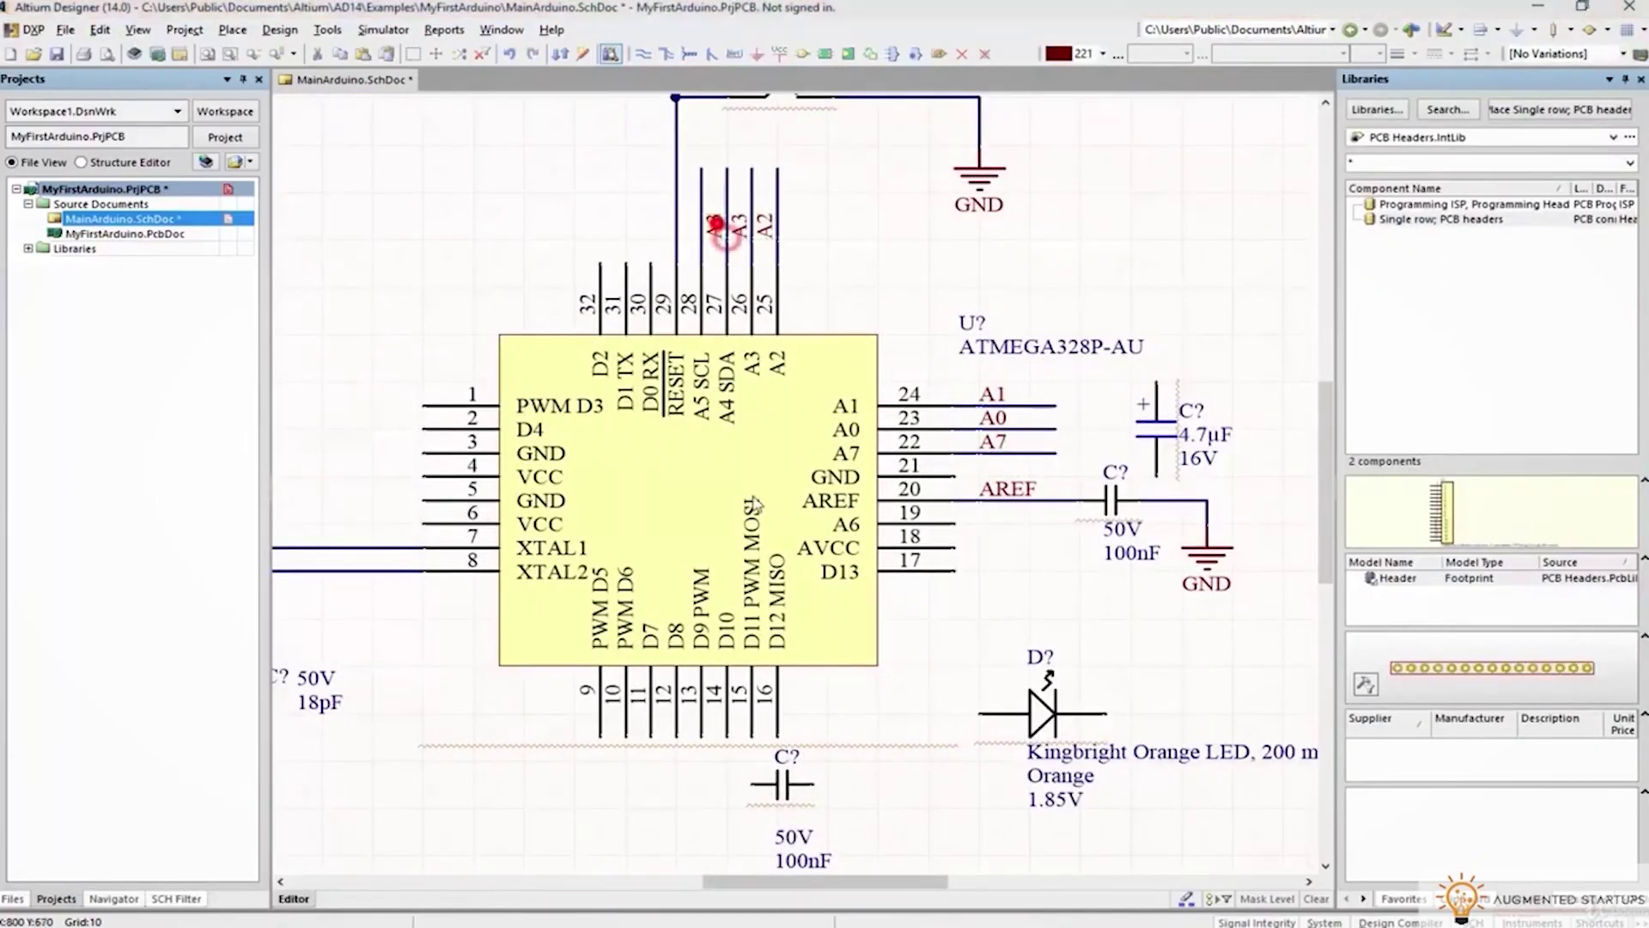
click(642, 53)
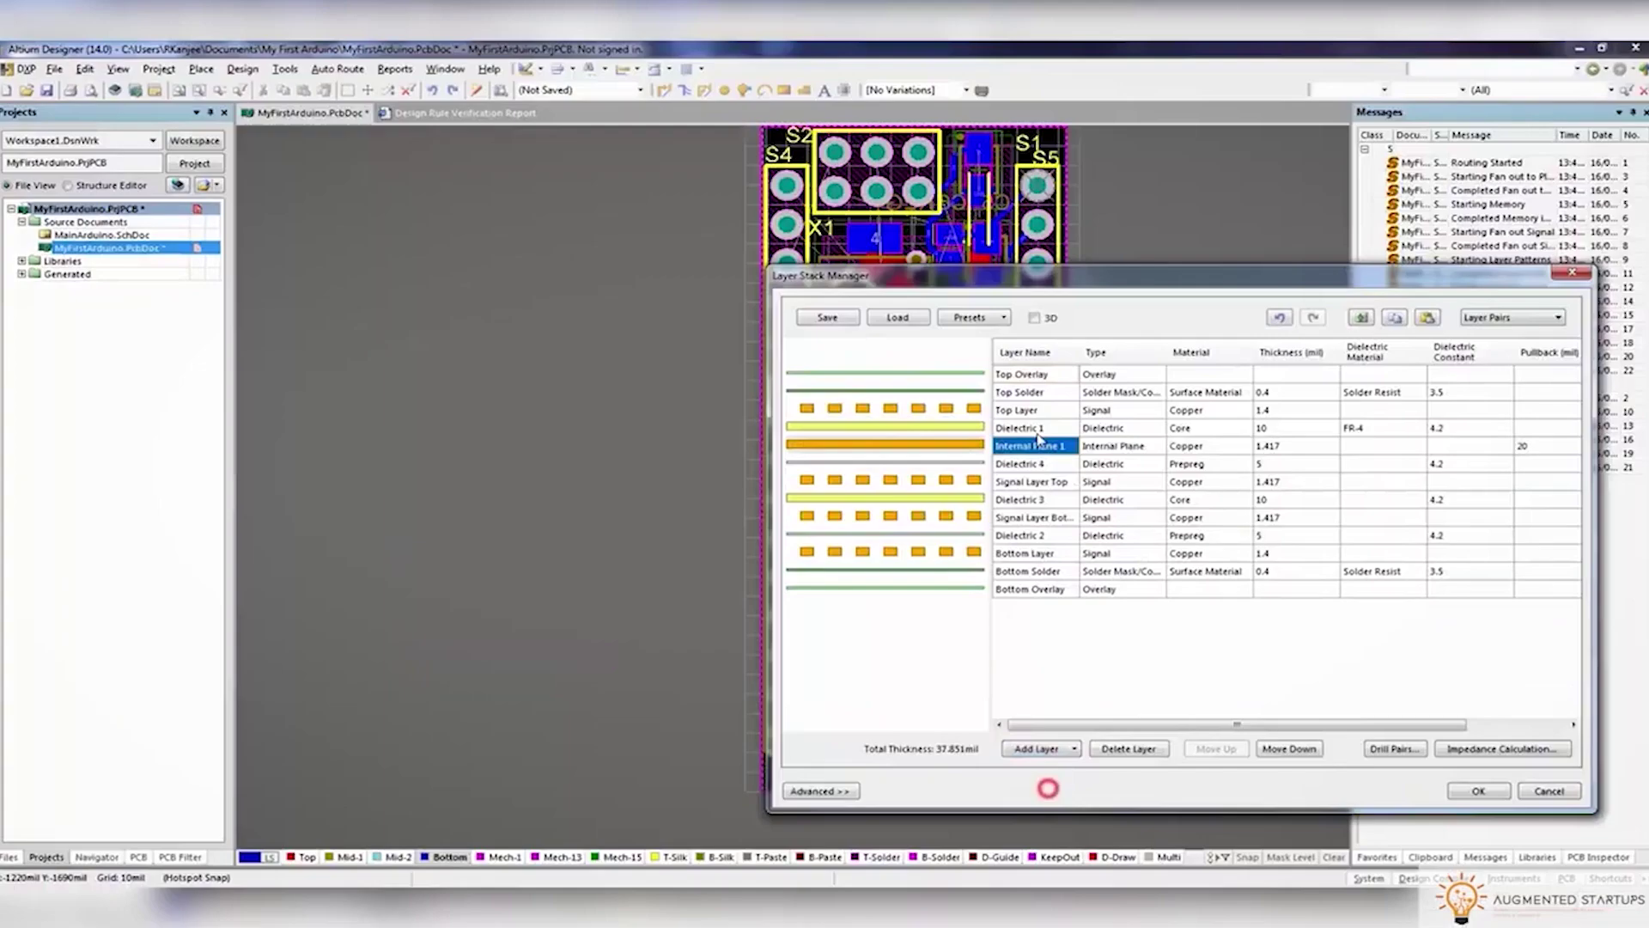
Add an internal plane, then stretch the DDR4 trace's accordion to its 91.517mm target.
click(1074, 748)
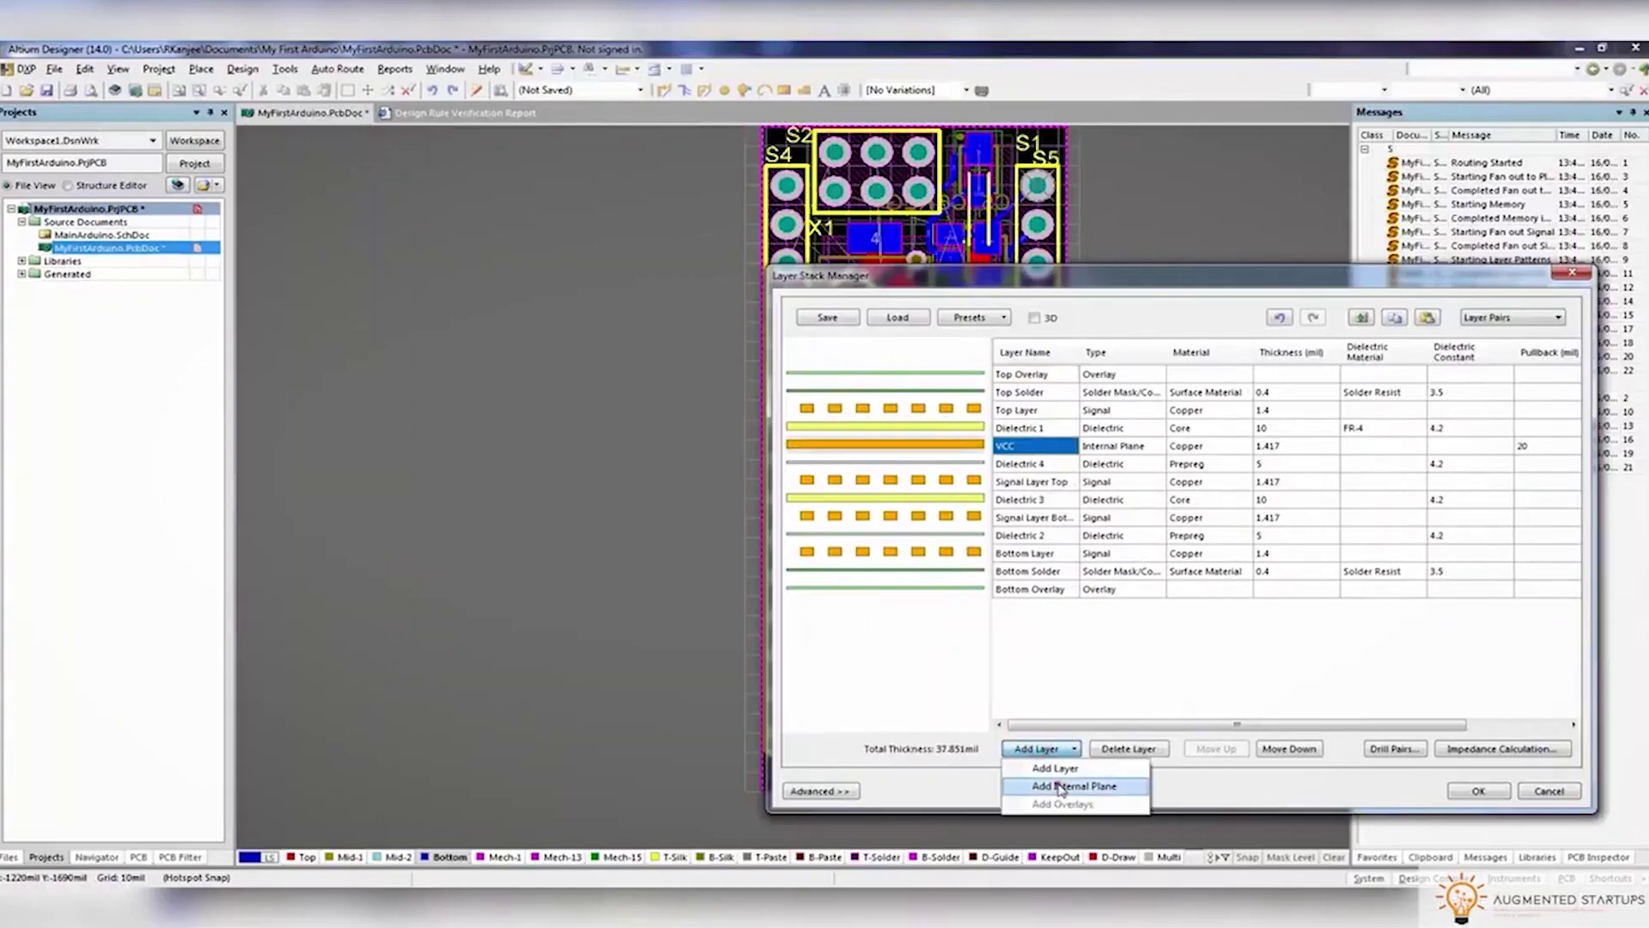
click(1066, 801)
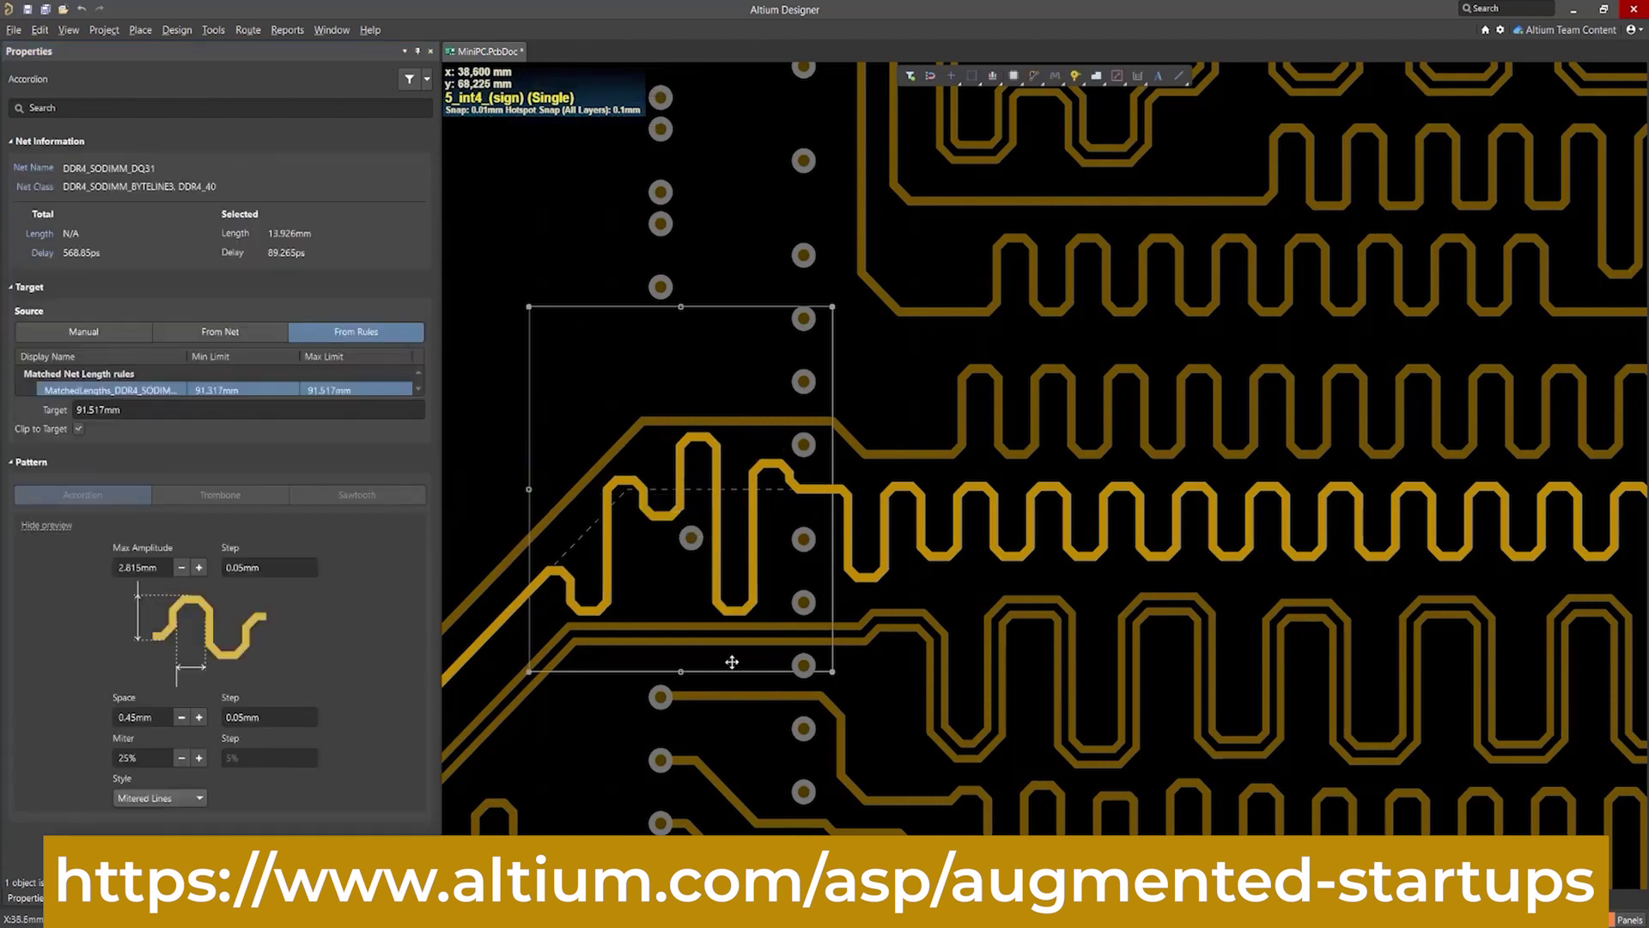
drag(749, 667, 749, 666)
key(Escape)
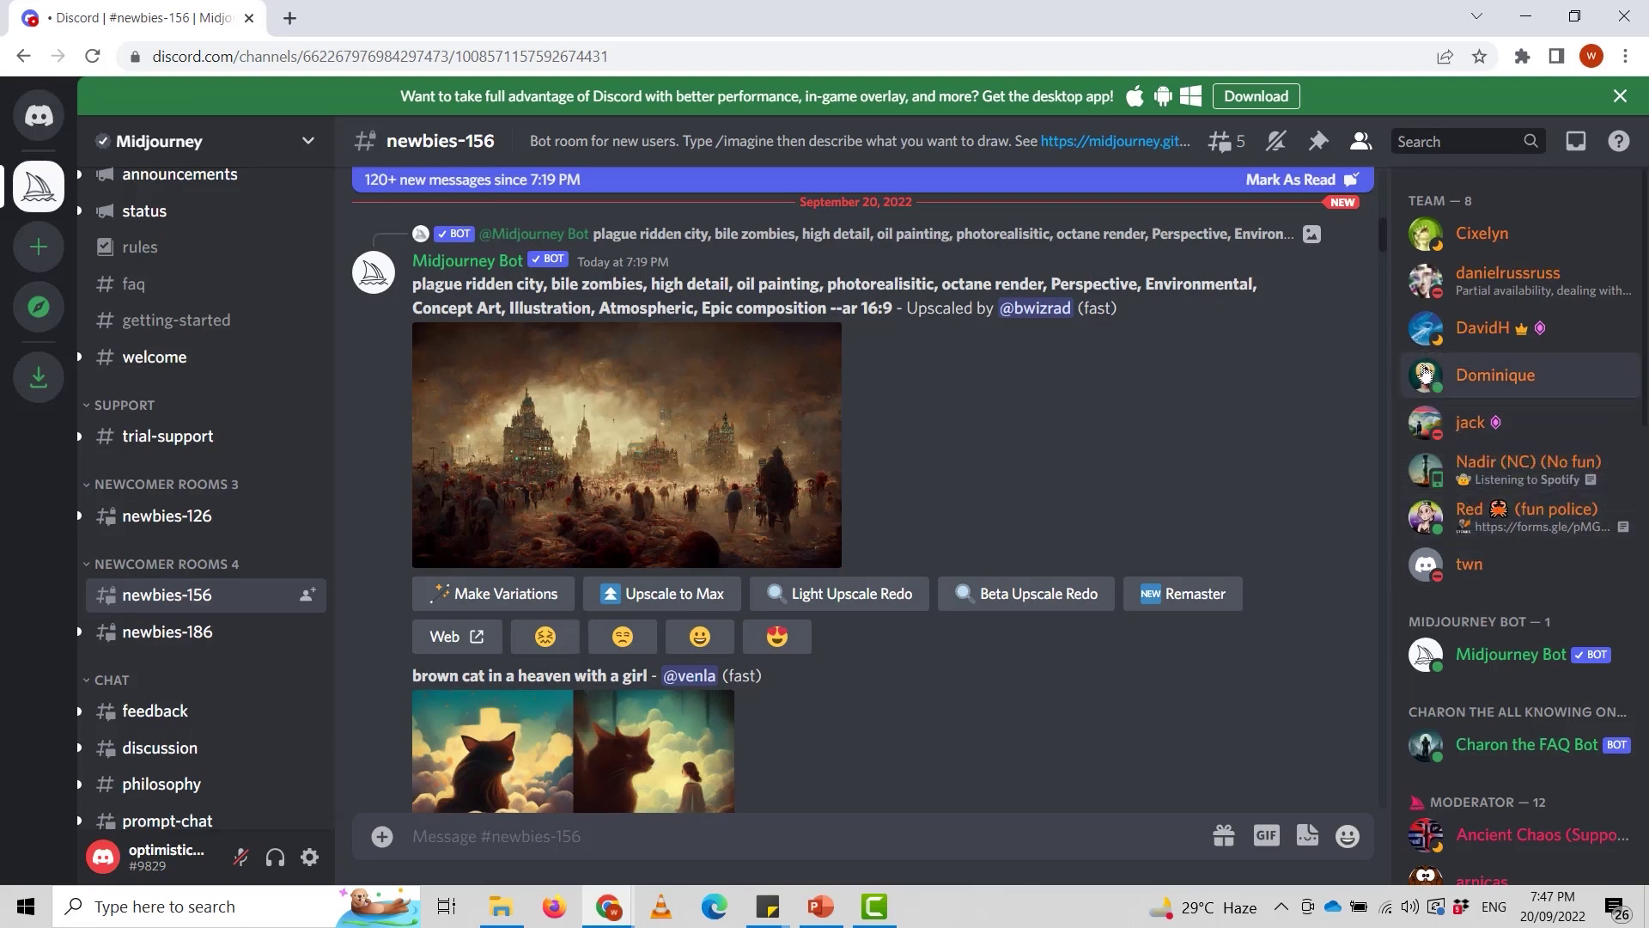
Start an /imagine command in the channel's message box.
click(511, 838)
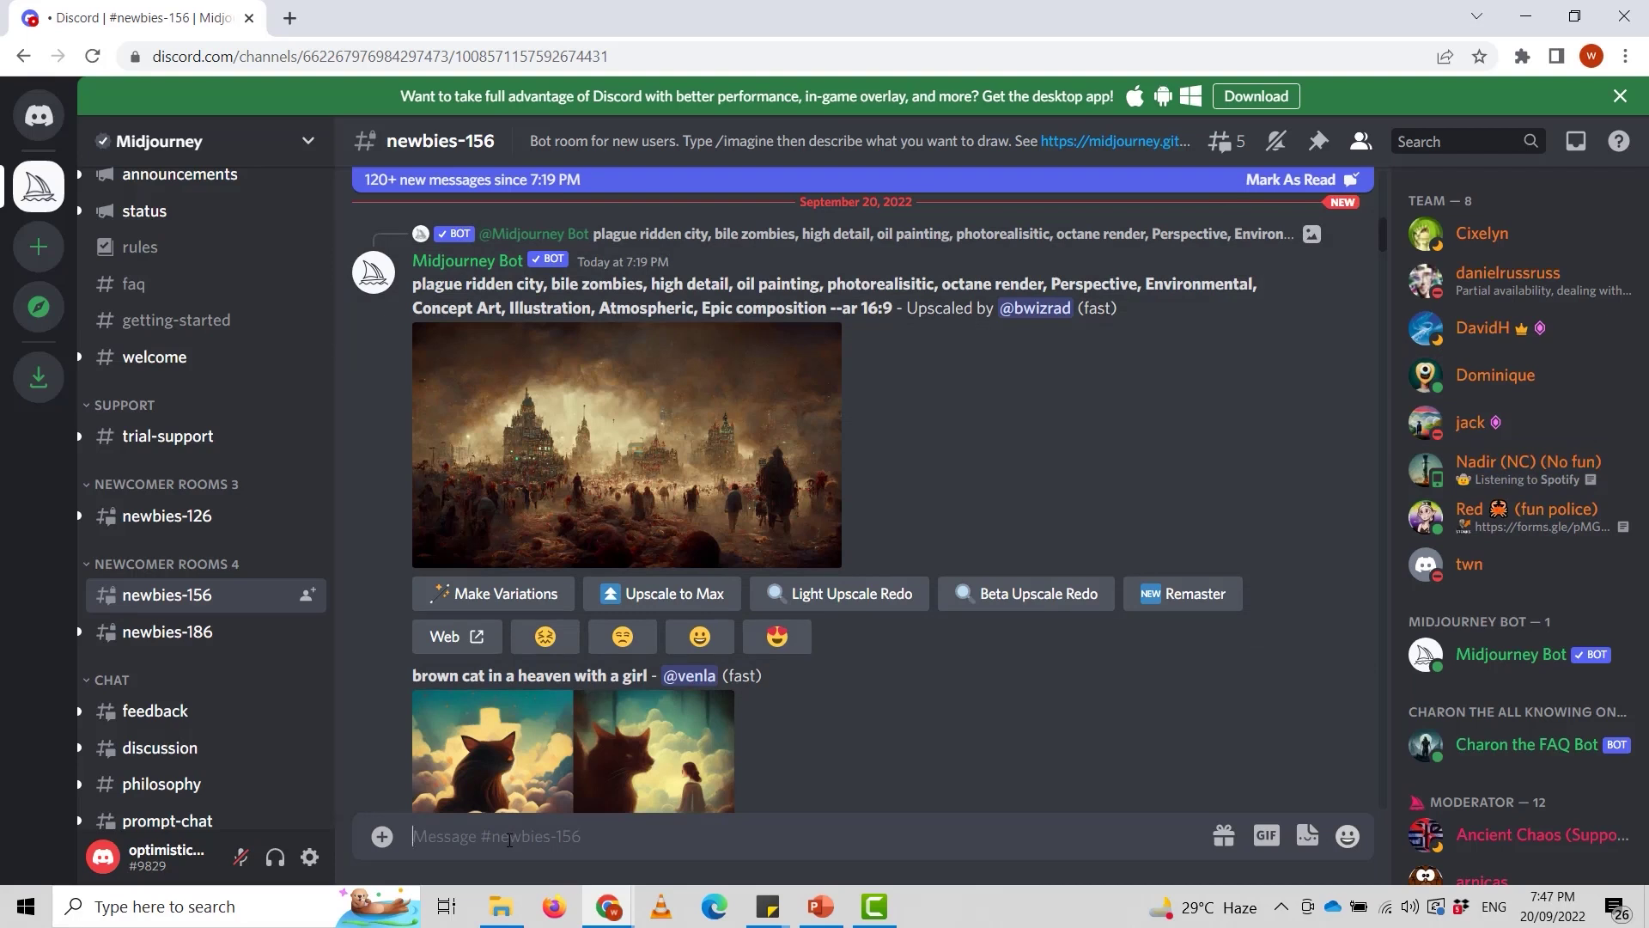
text(/im)
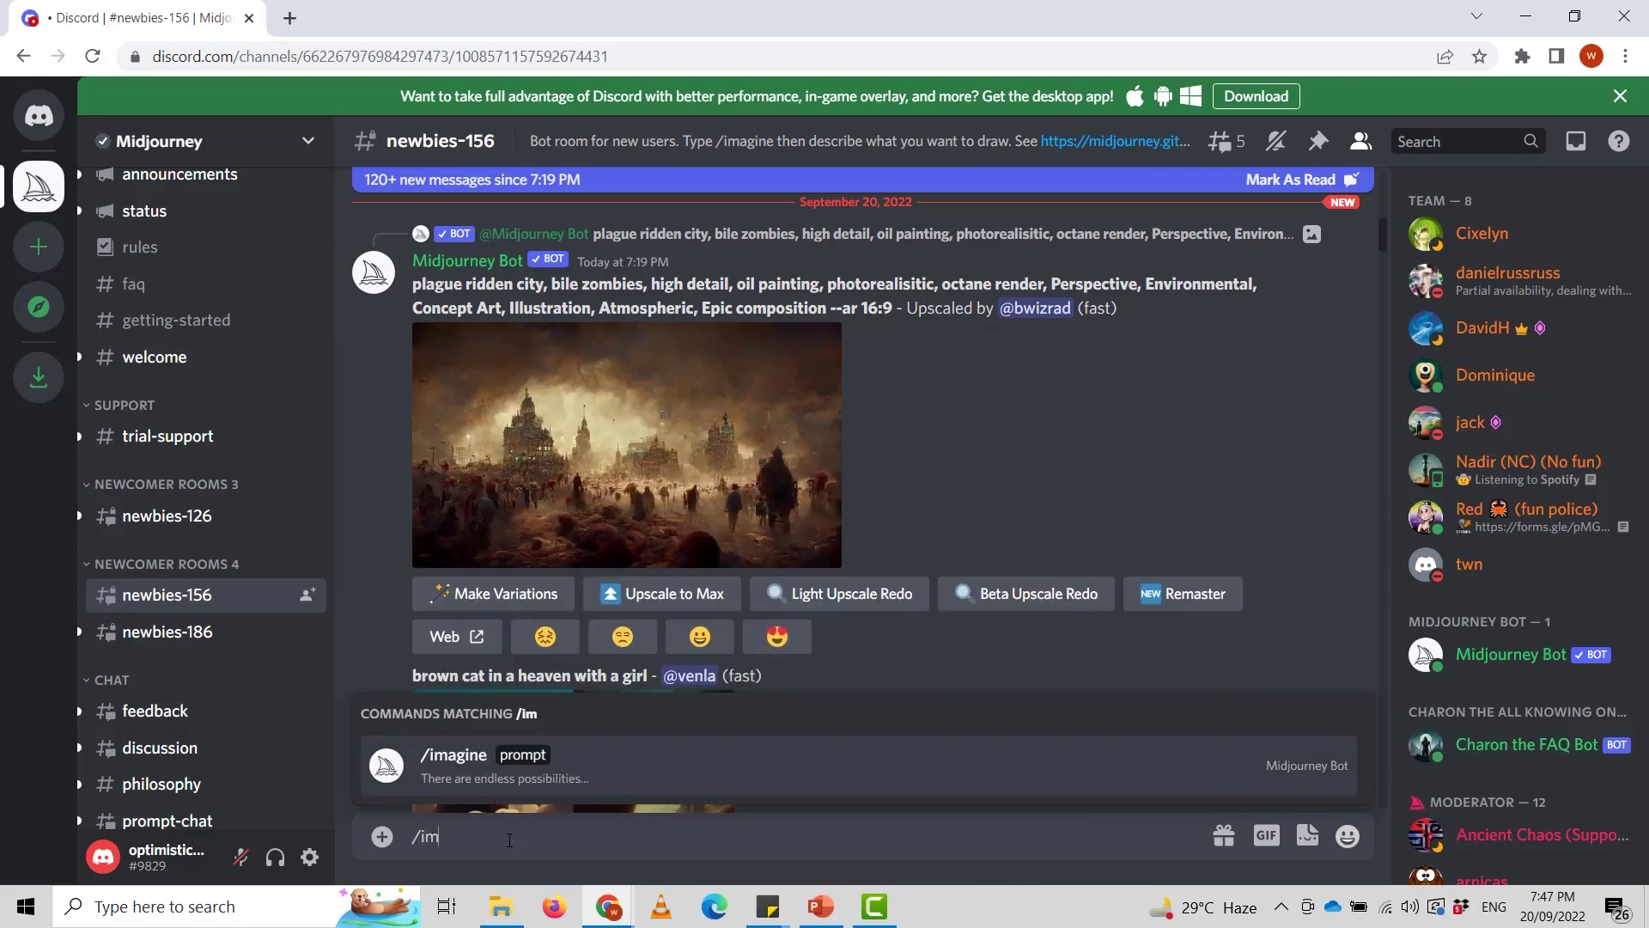
text(agine)
key(Return)
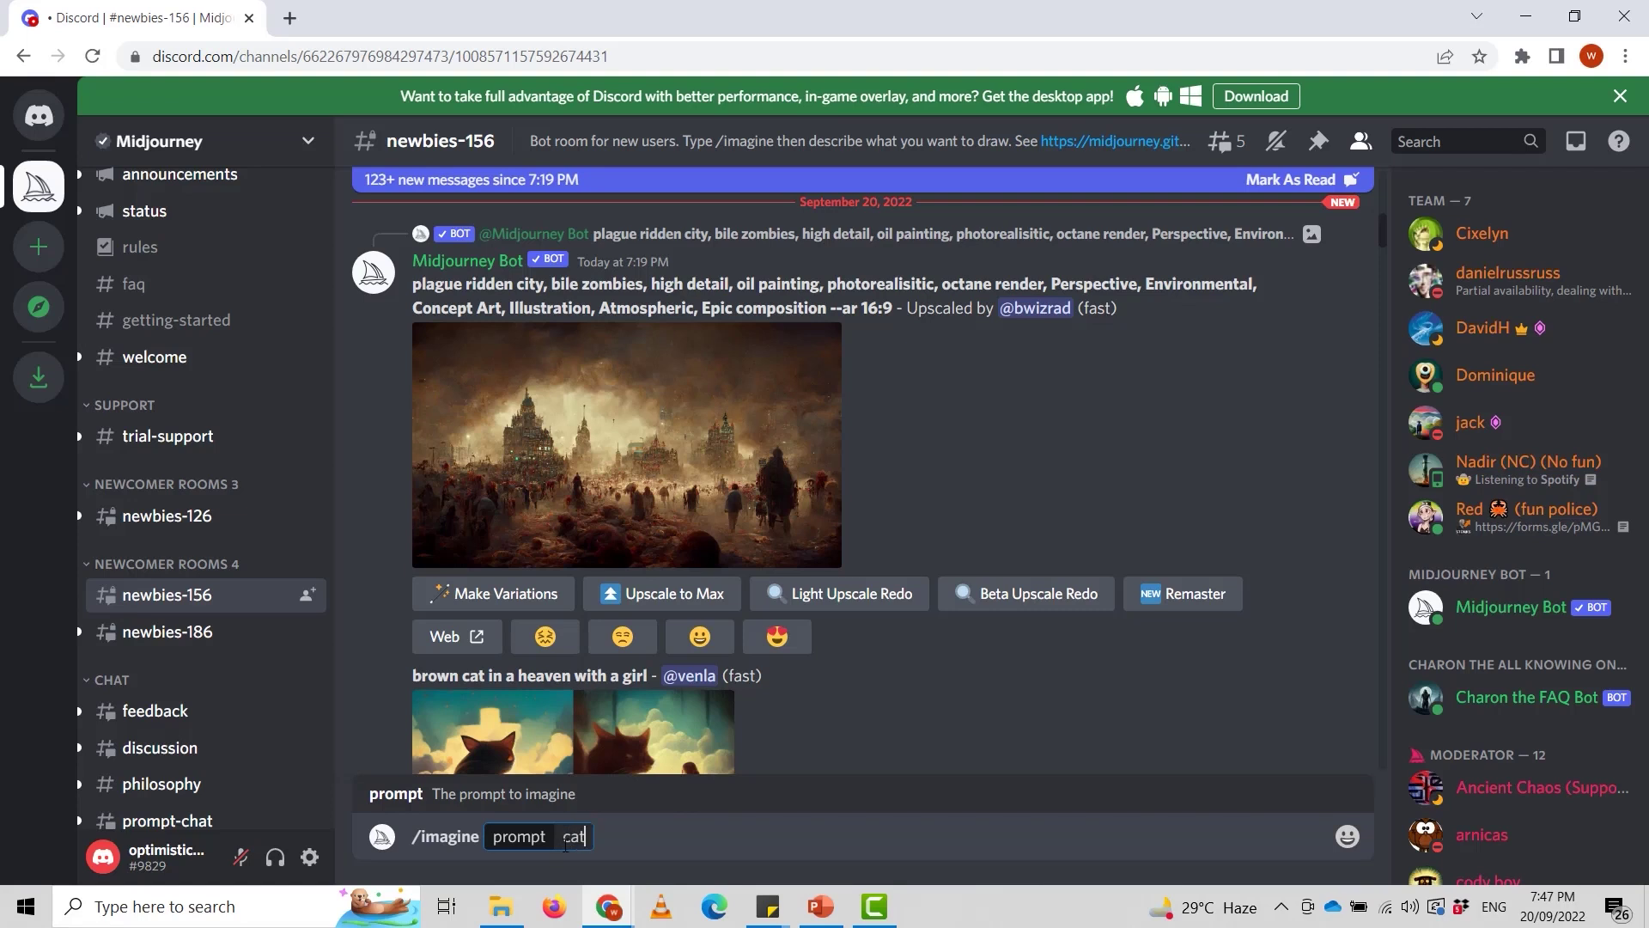
Complete the prompt 'cat and dog playing' and send it to Midjourney Bot.
text(and dog playing)
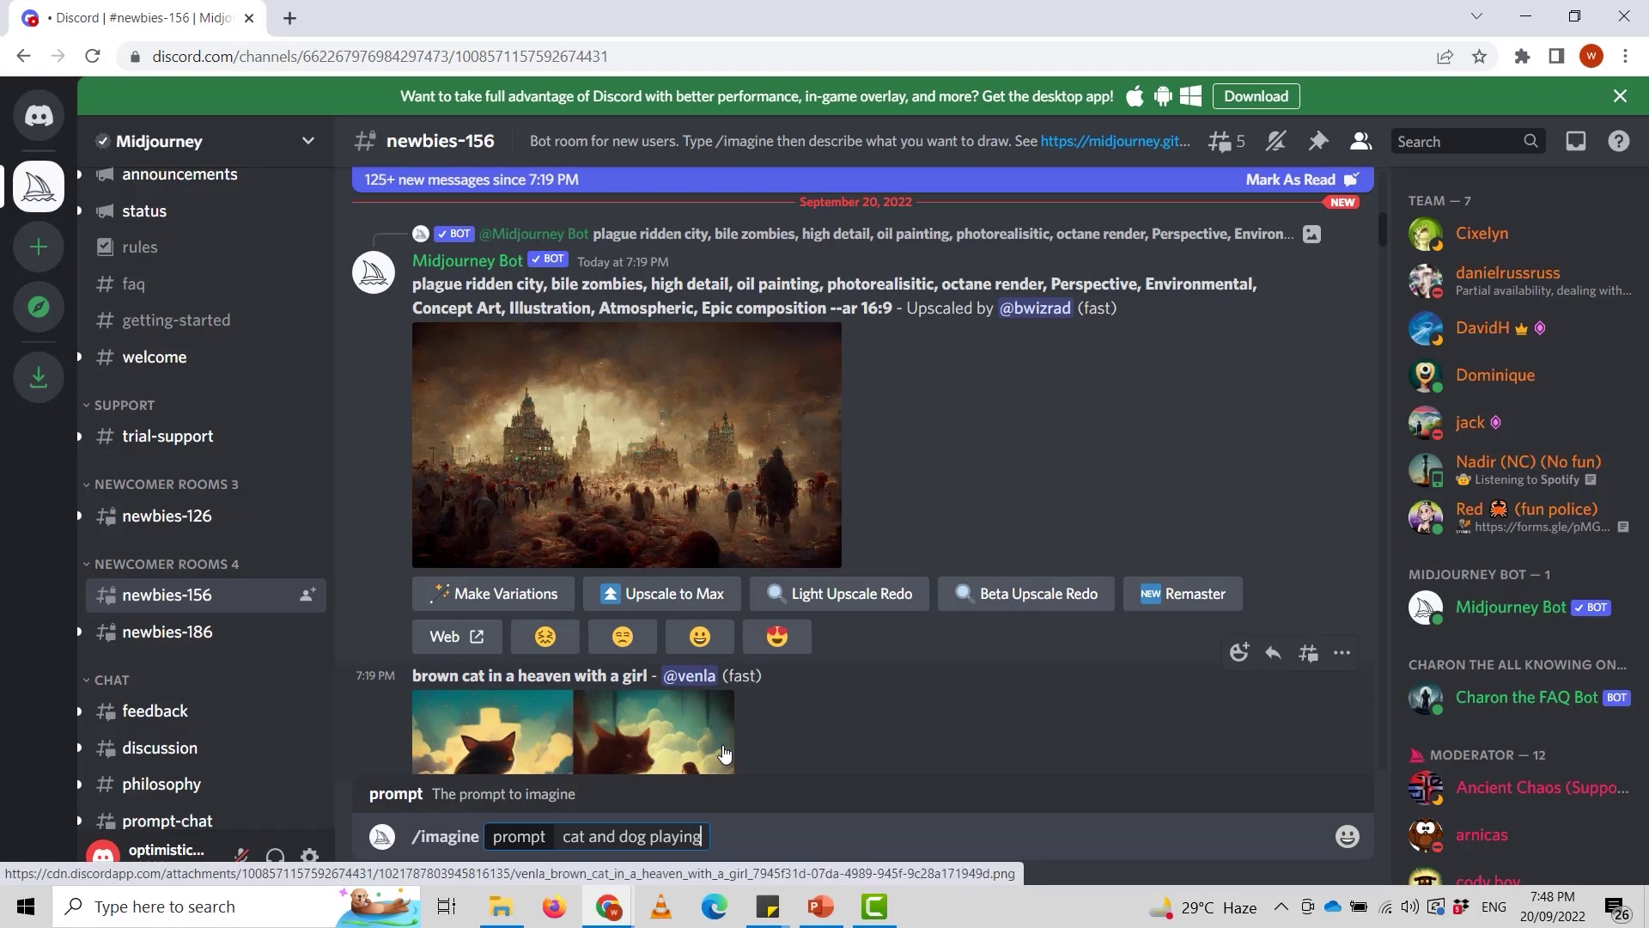
key(Return)
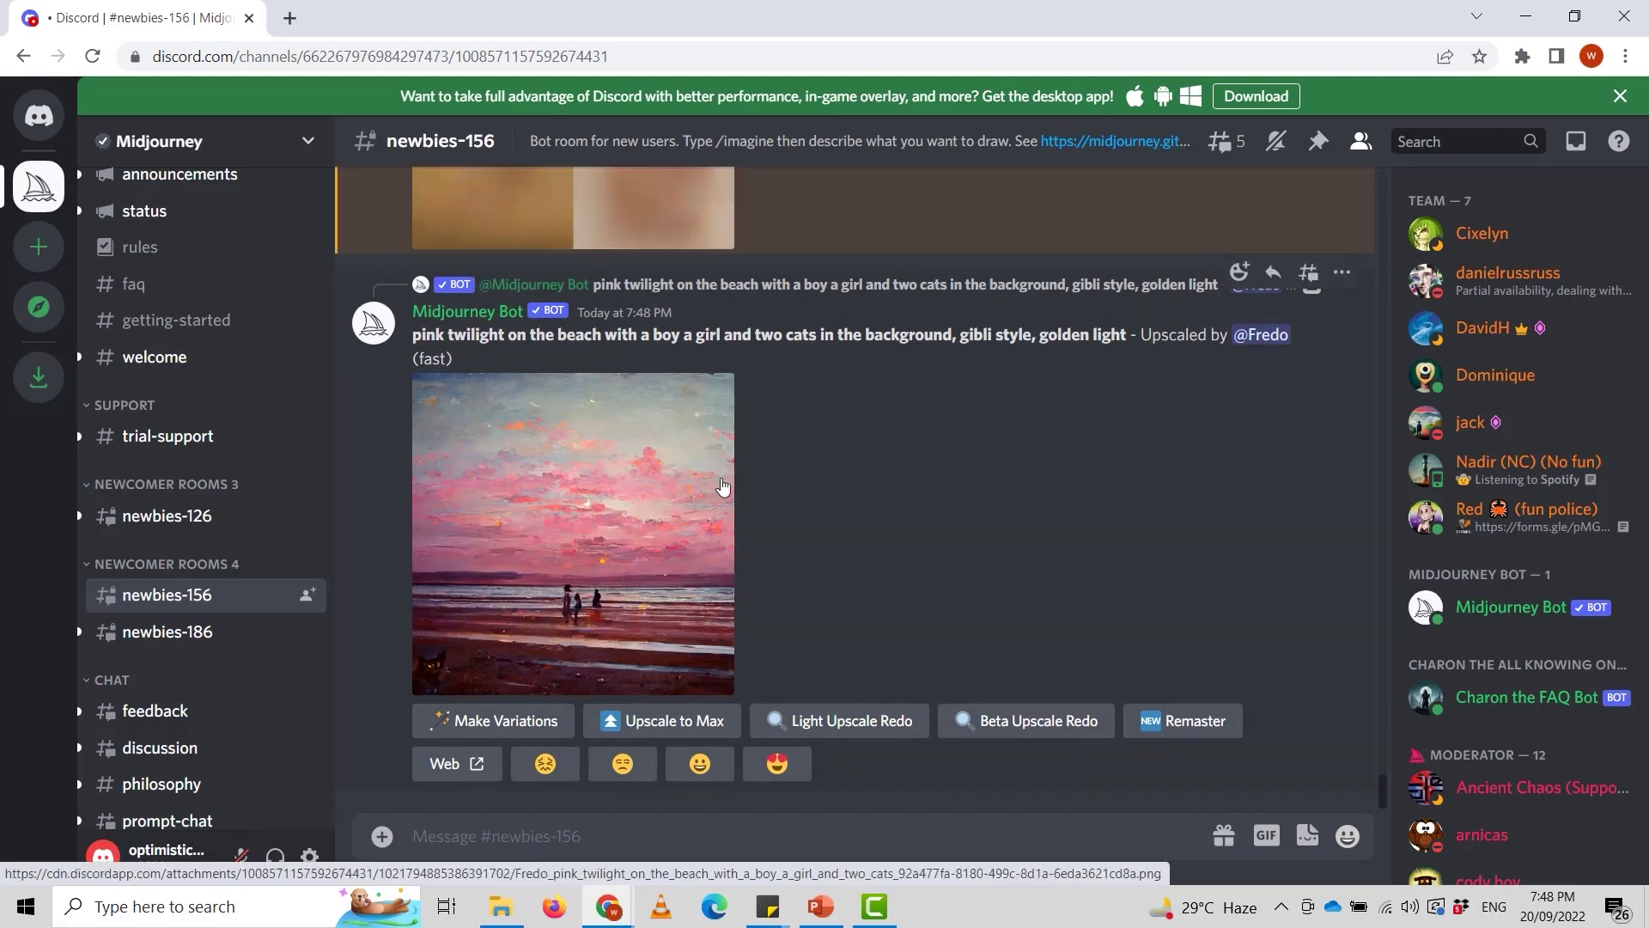
scroll(718, 464, up, 5)
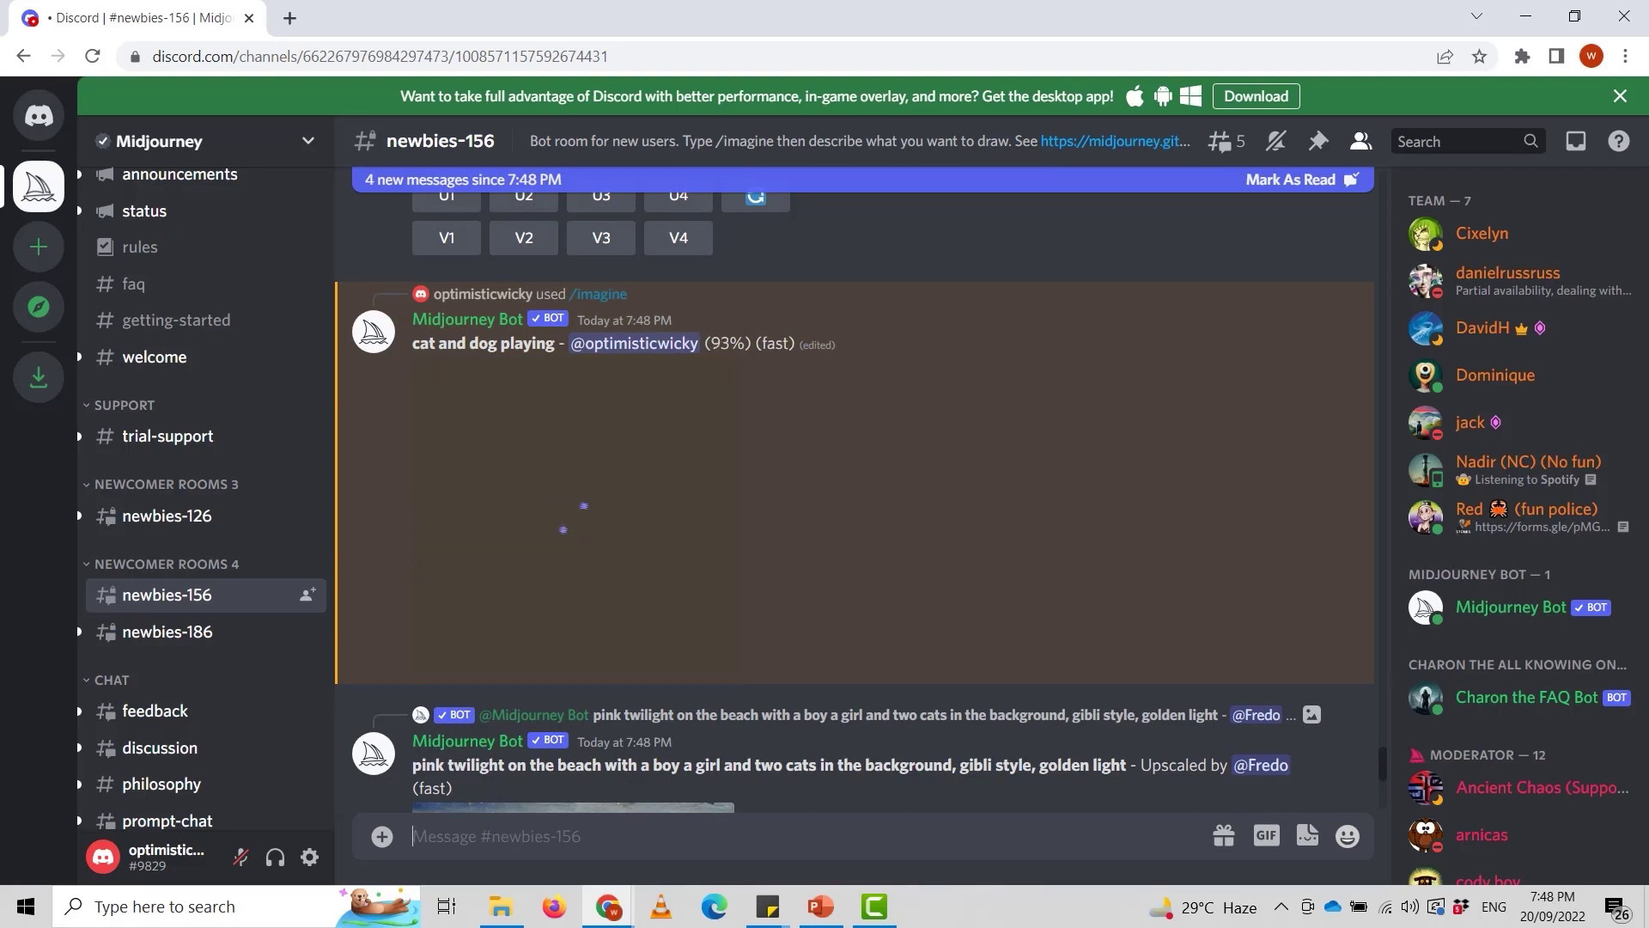
Request V3 variations of the earlier grid, then return to the finished 'cat and dog playing' grid.
click(601, 238)
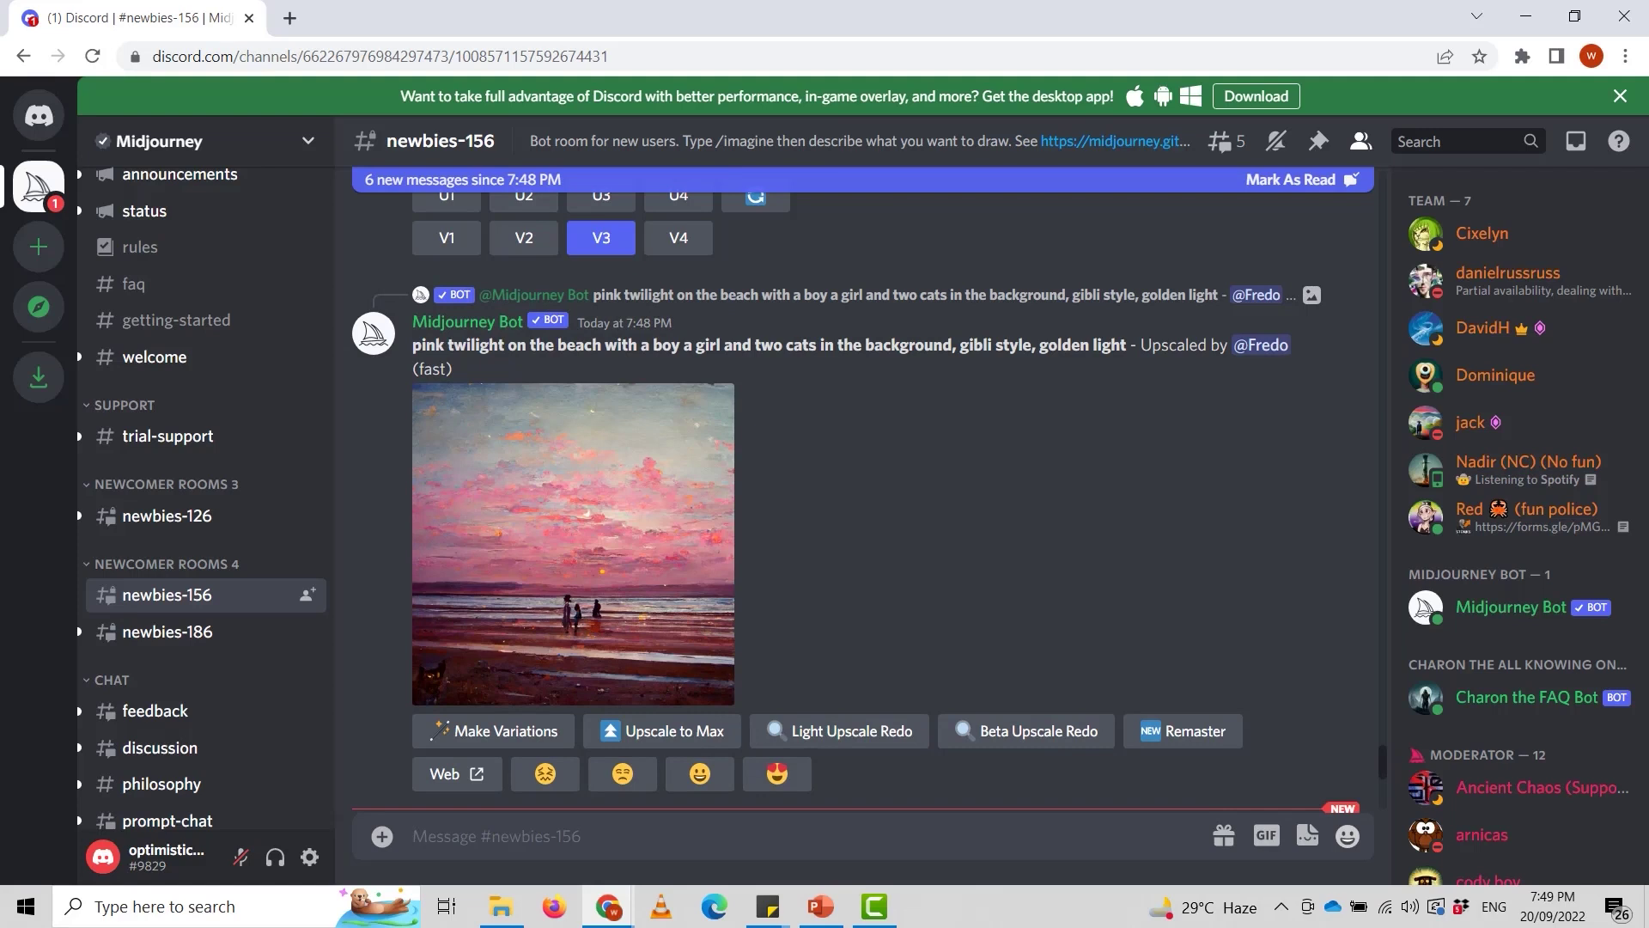
scroll(571, 507, down, 10)
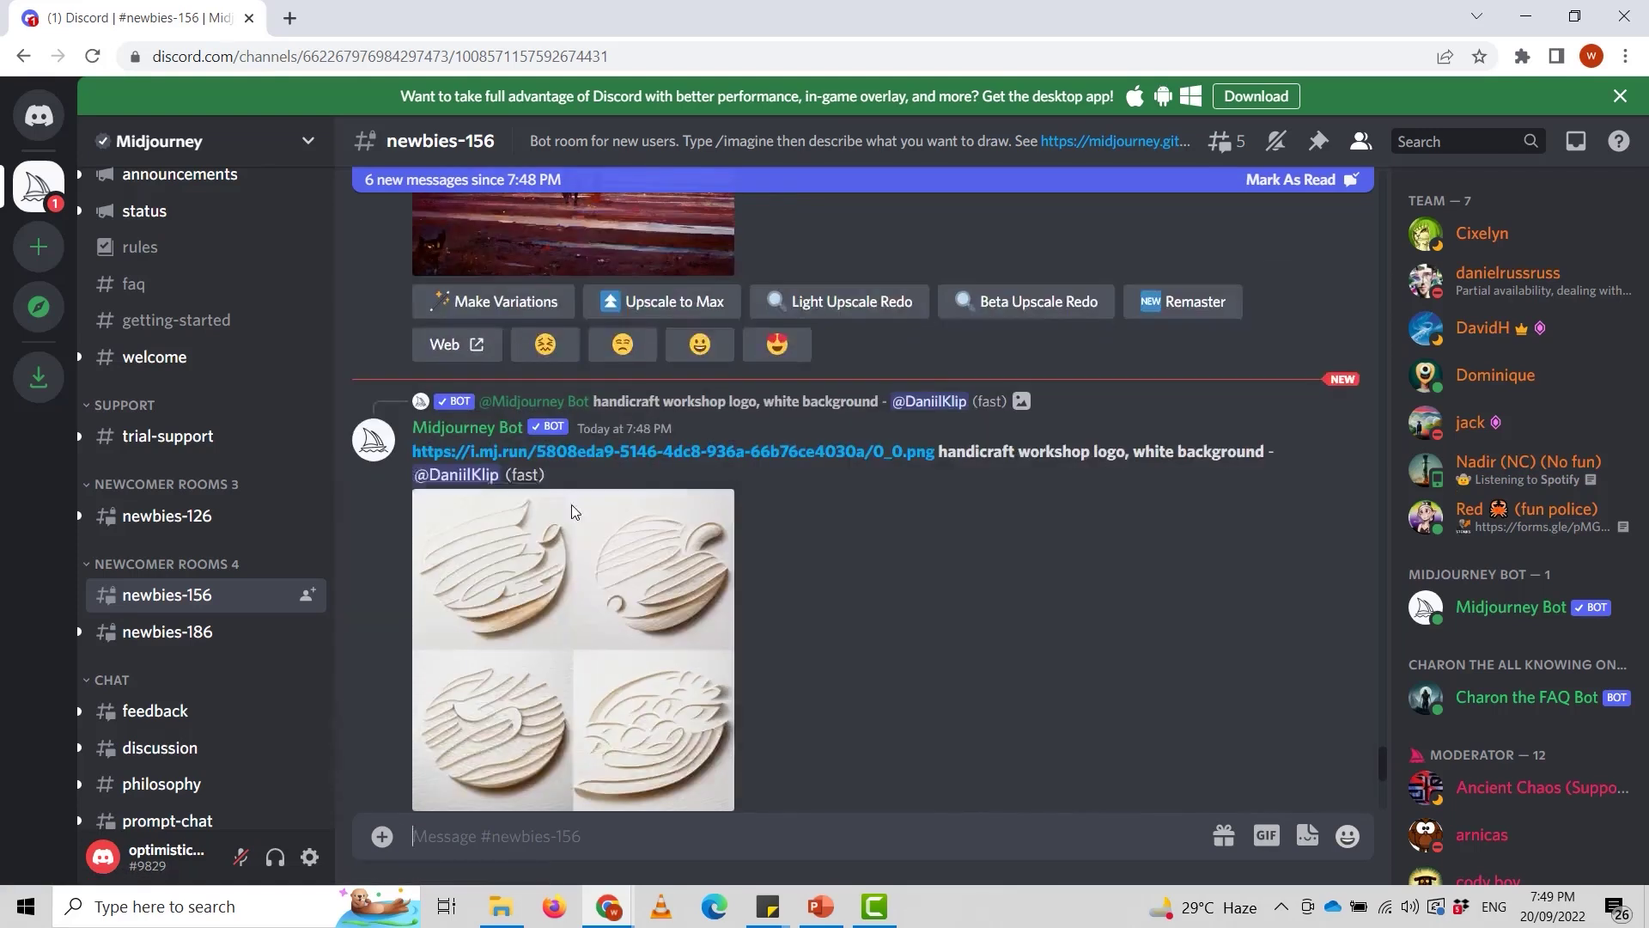
scroll(573, 514, down, 15)
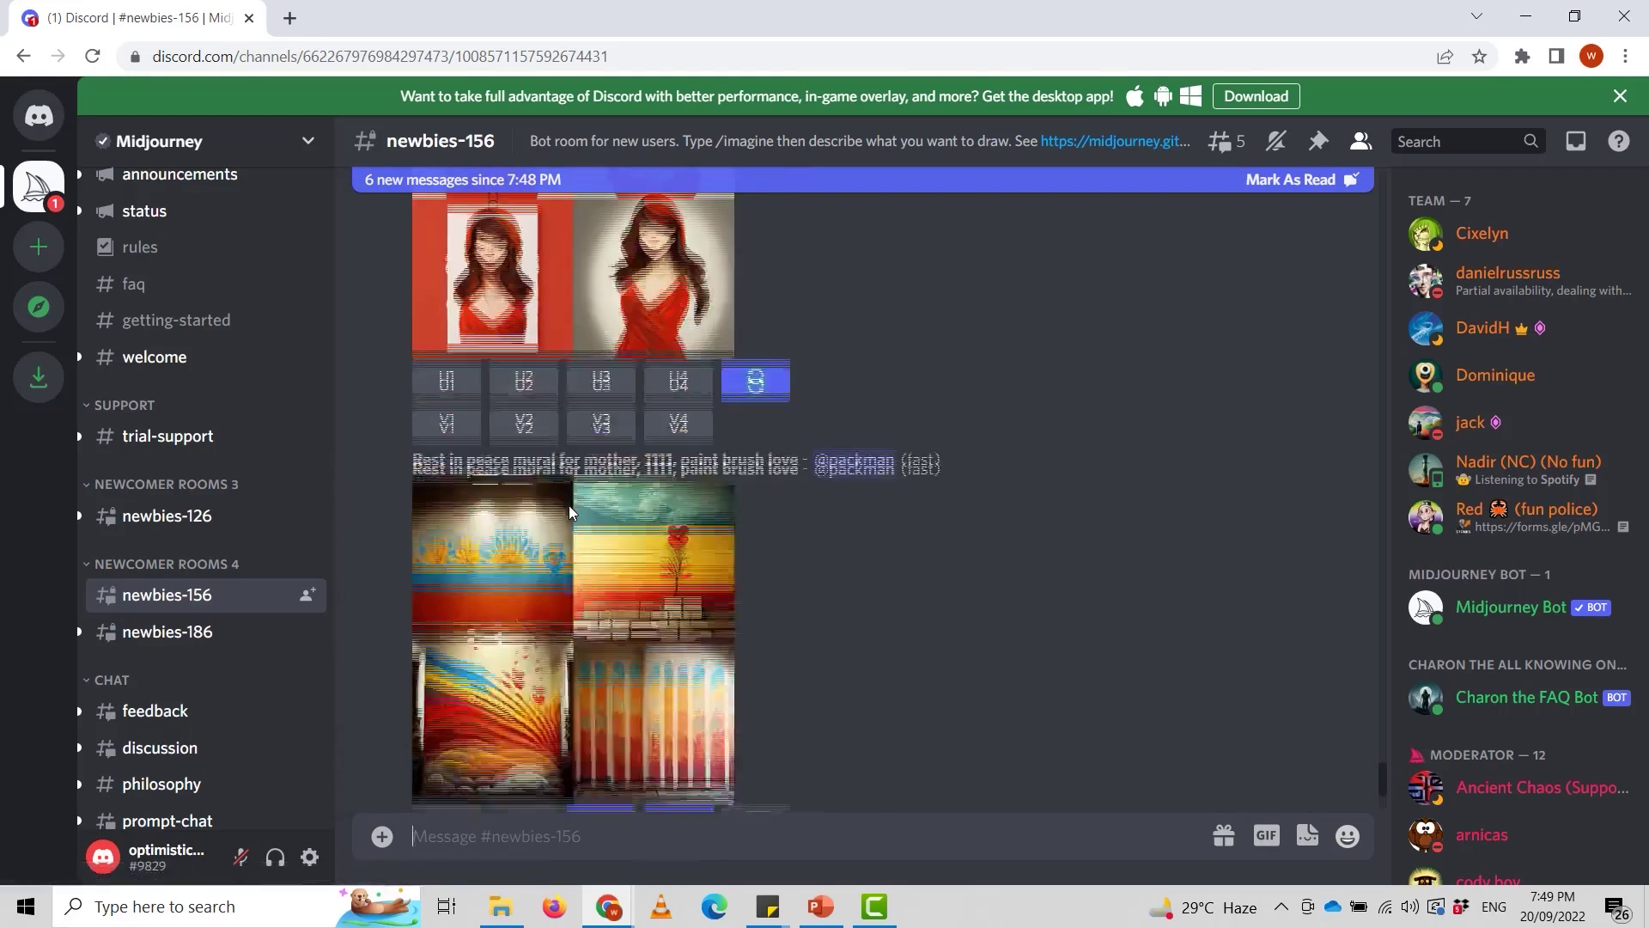
scroll(571, 512, up, 4)
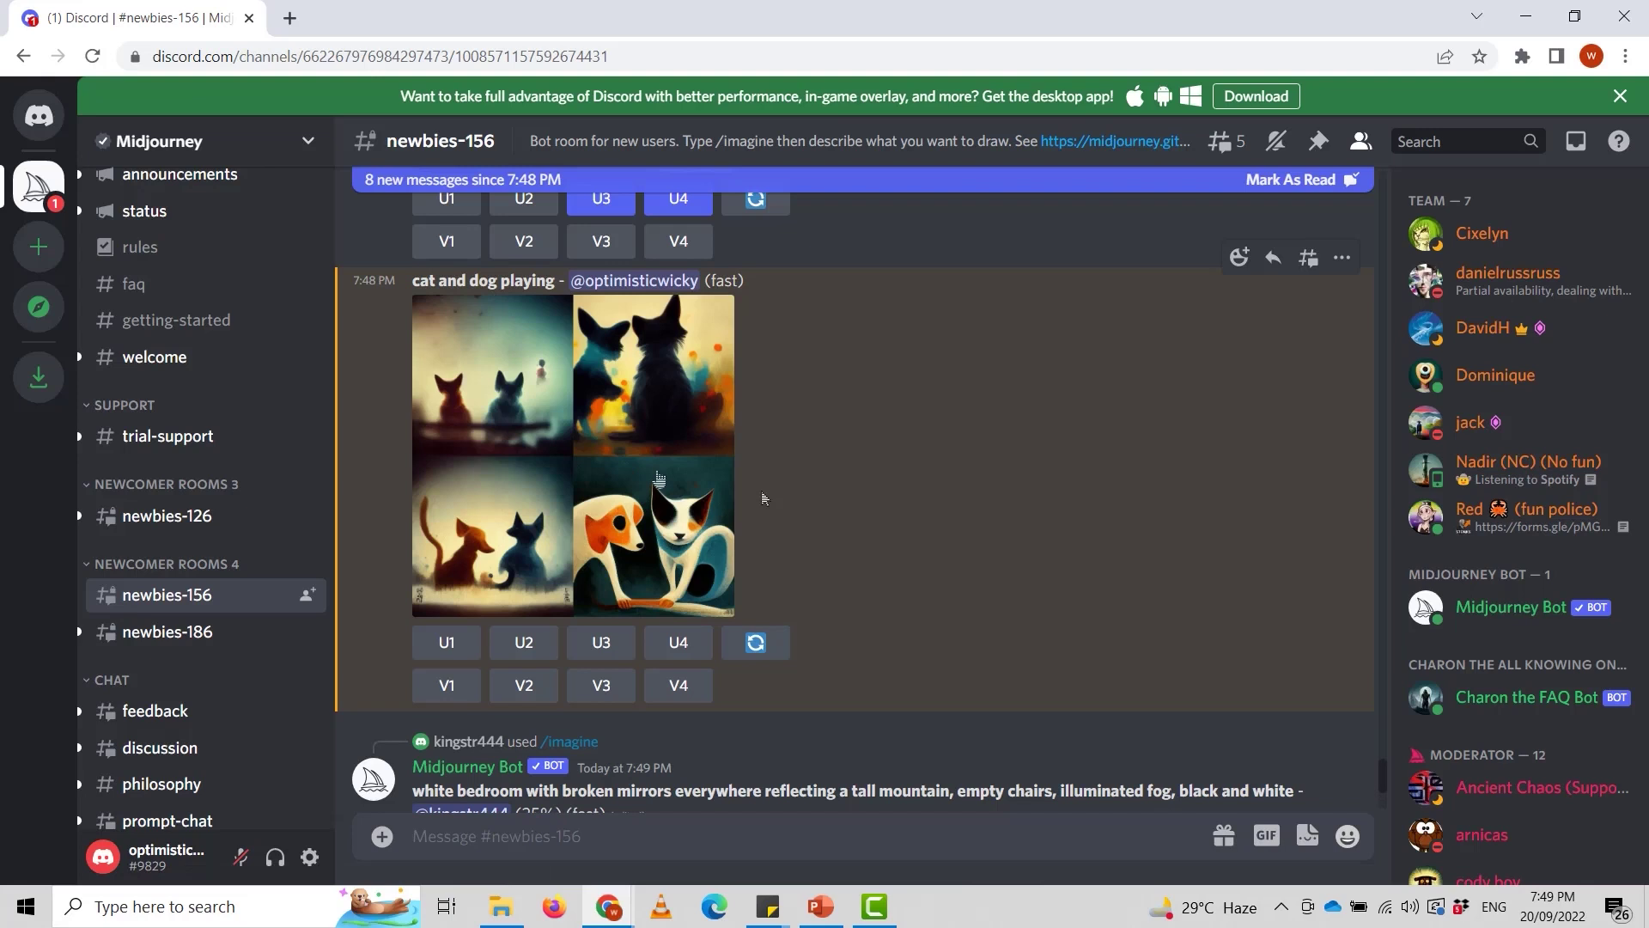
scroll(788, 483, down, 4)
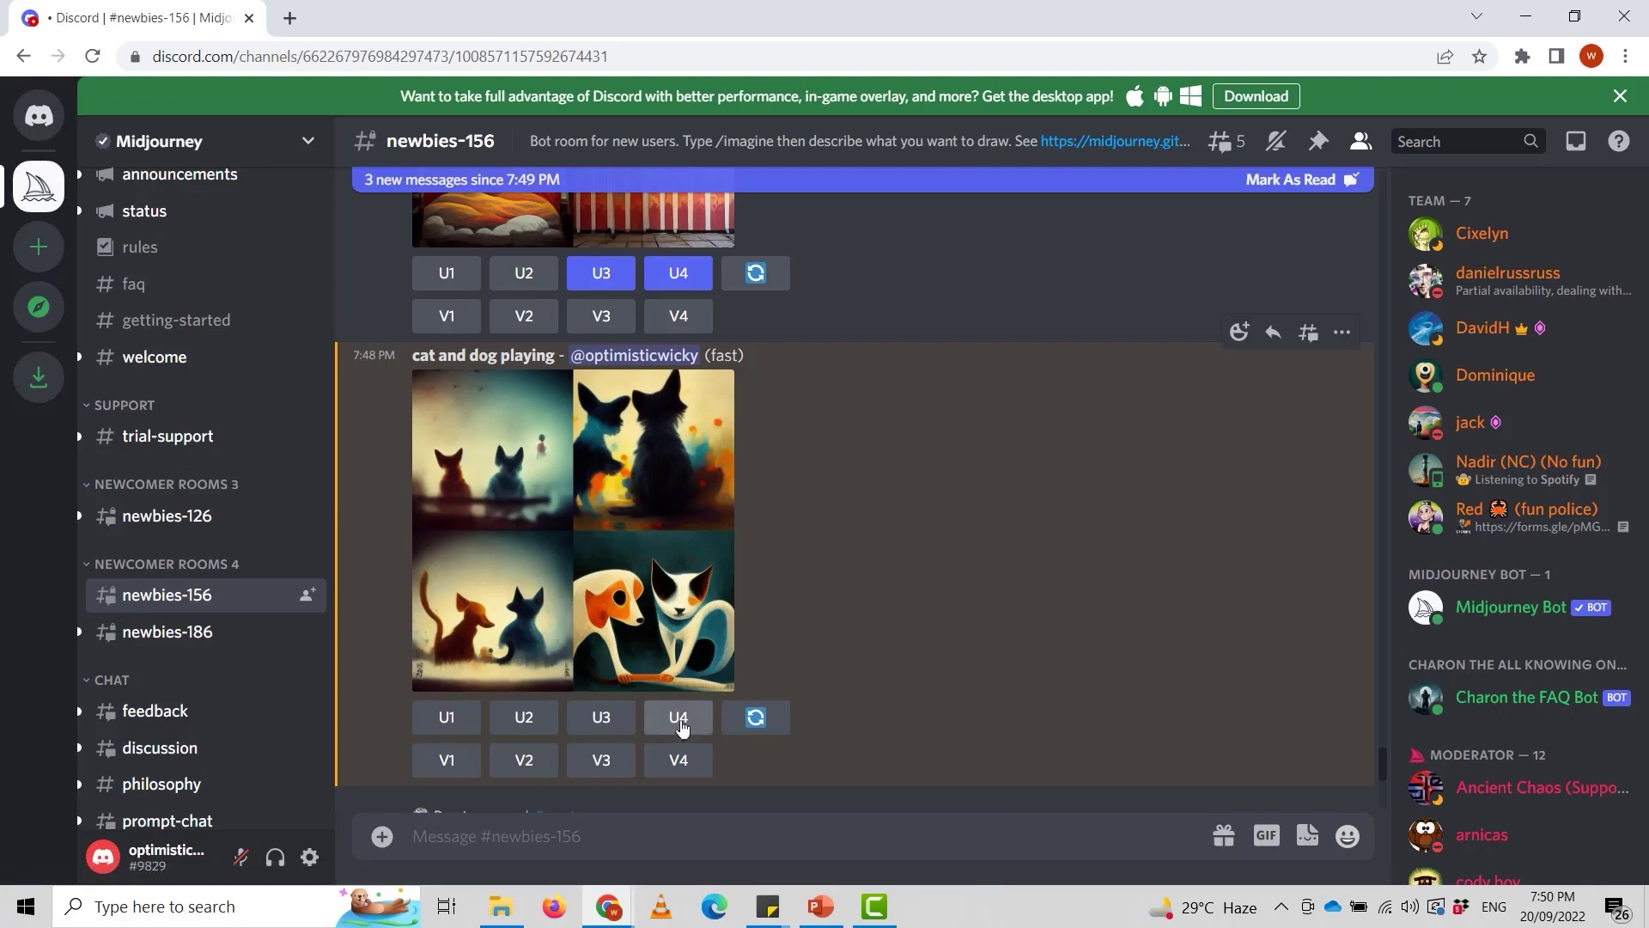
Upscale the fourth 'cat and dog playing' image with U4 and follow its progress.
click(678, 720)
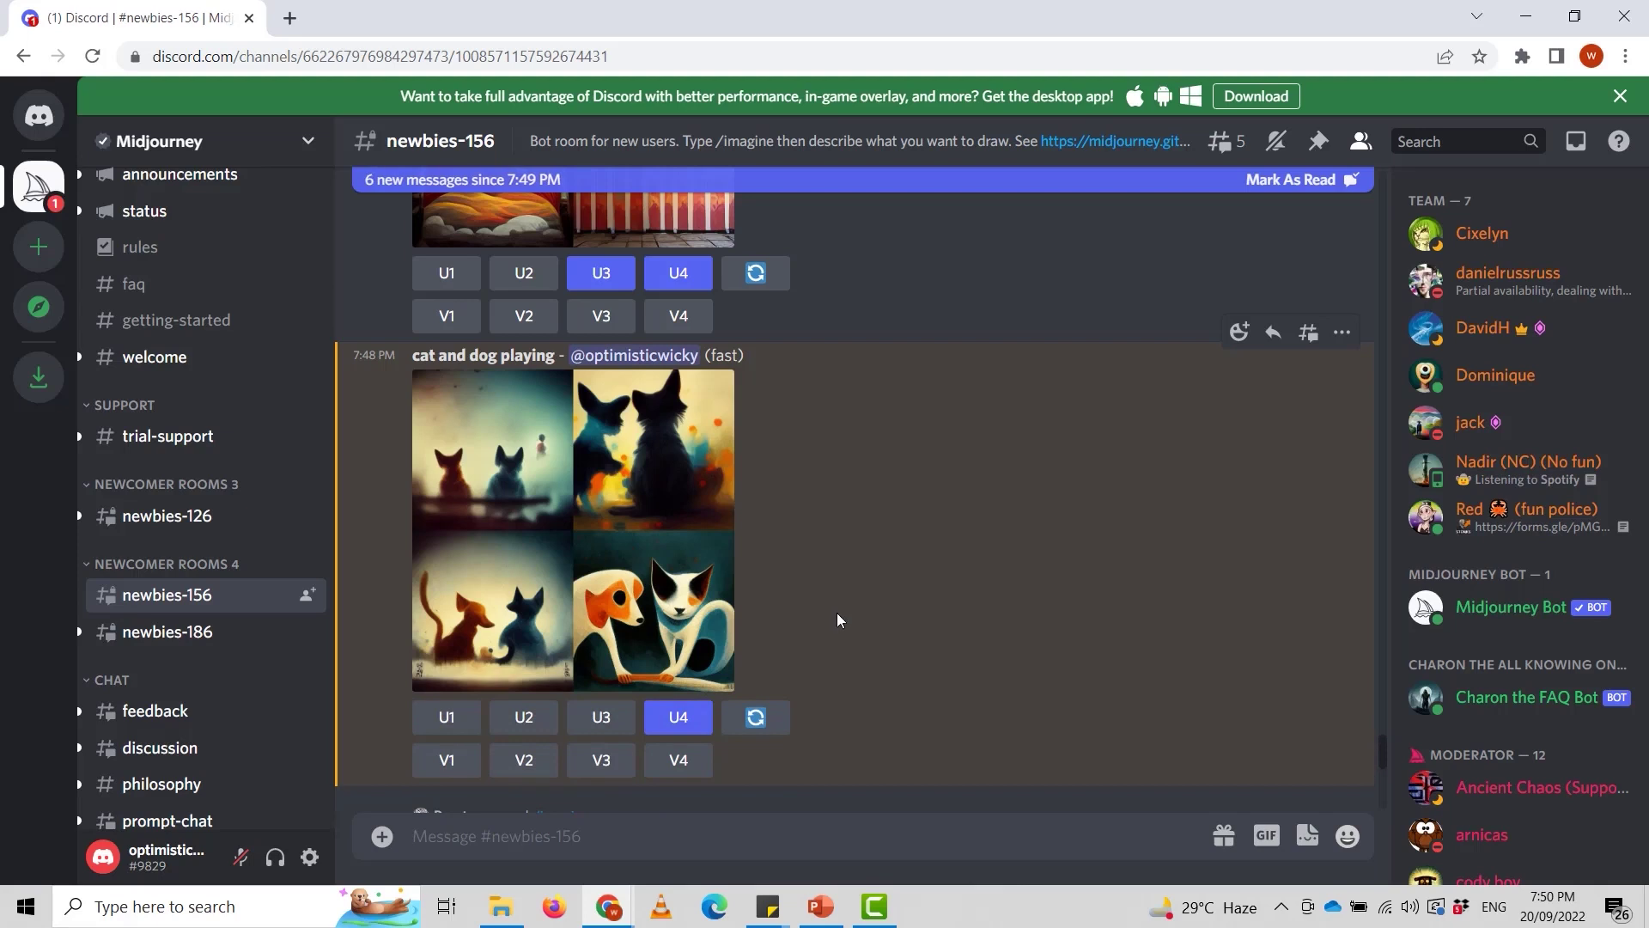
scroll(837, 613, down, 10)
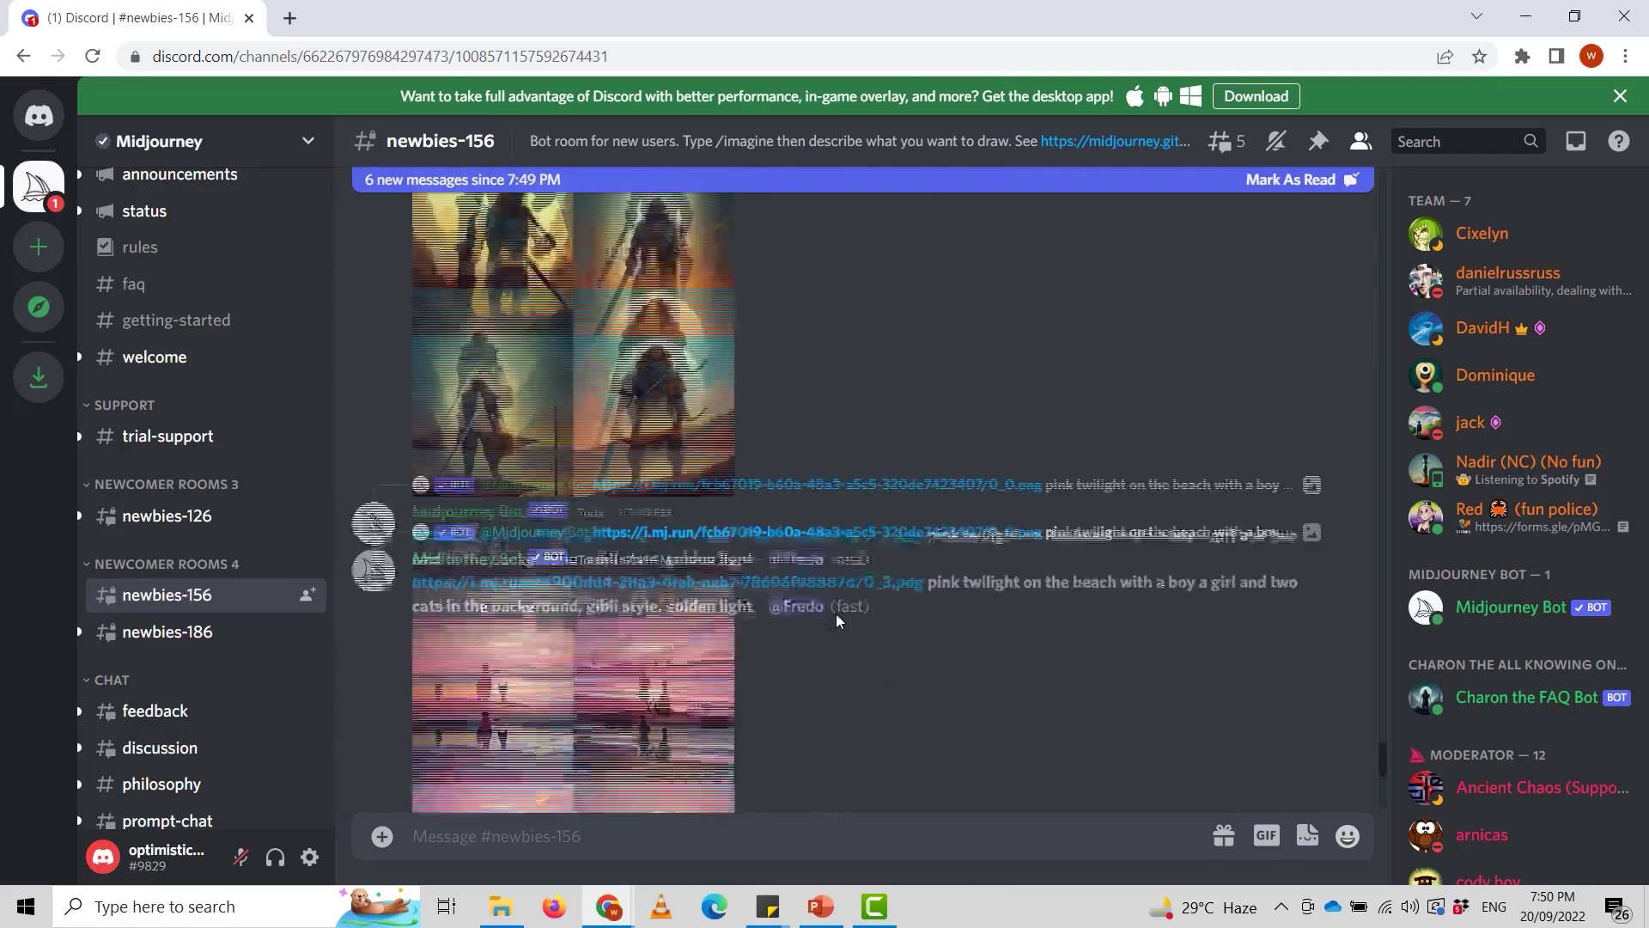
scroll(837, 613, down, 10)
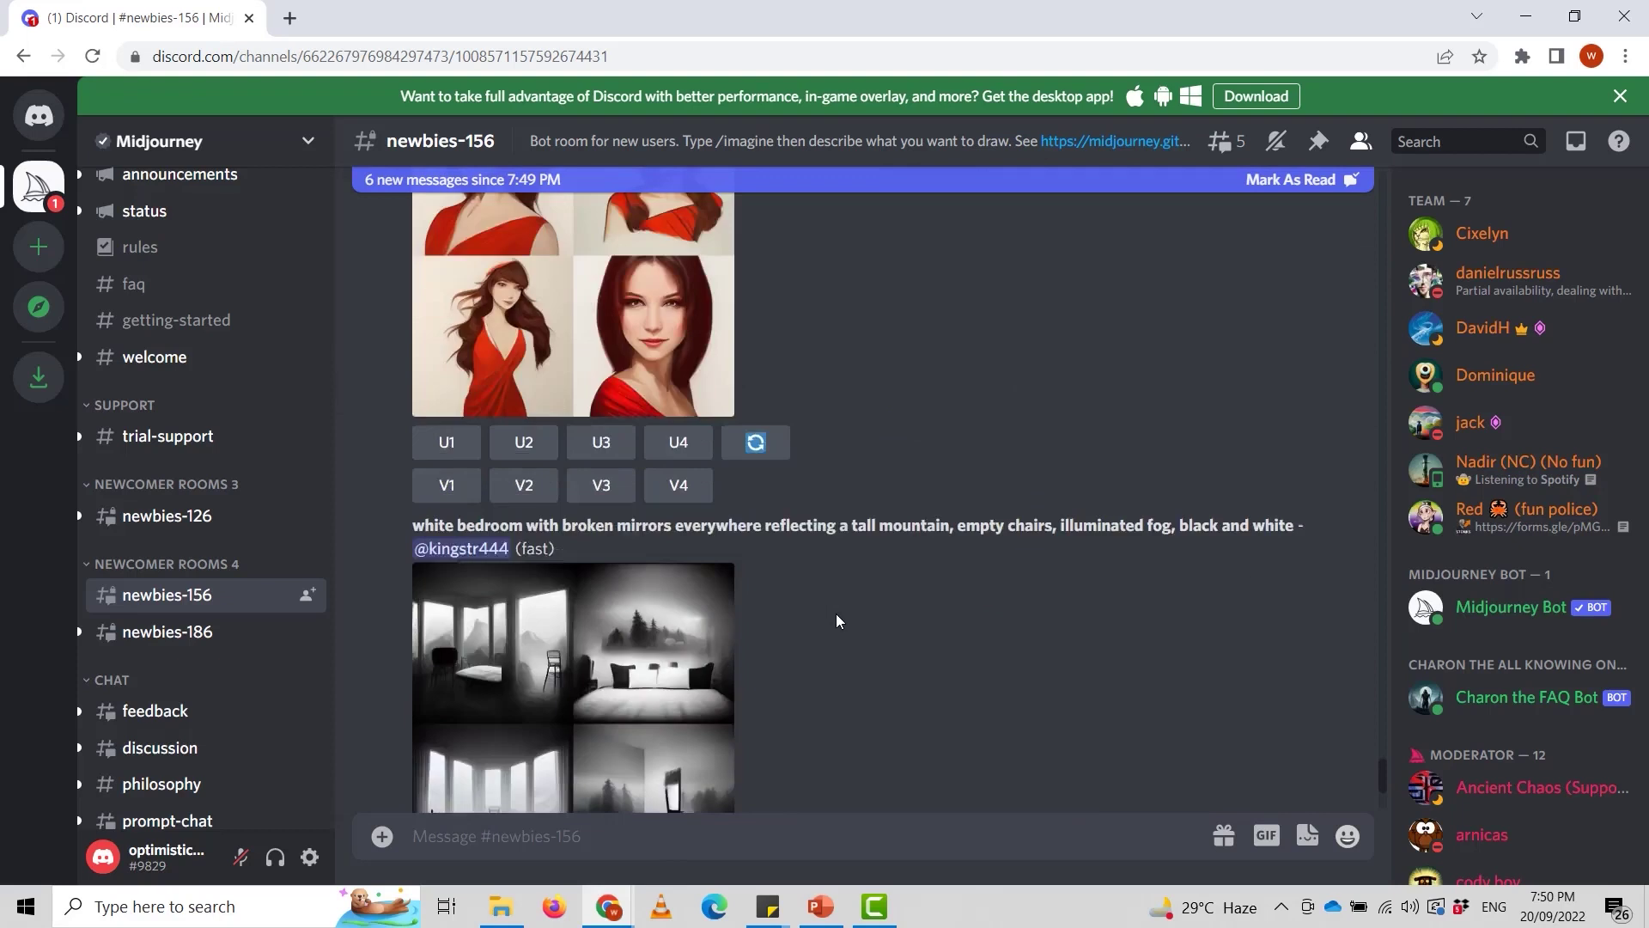
scroll(837, 614, down, 10)
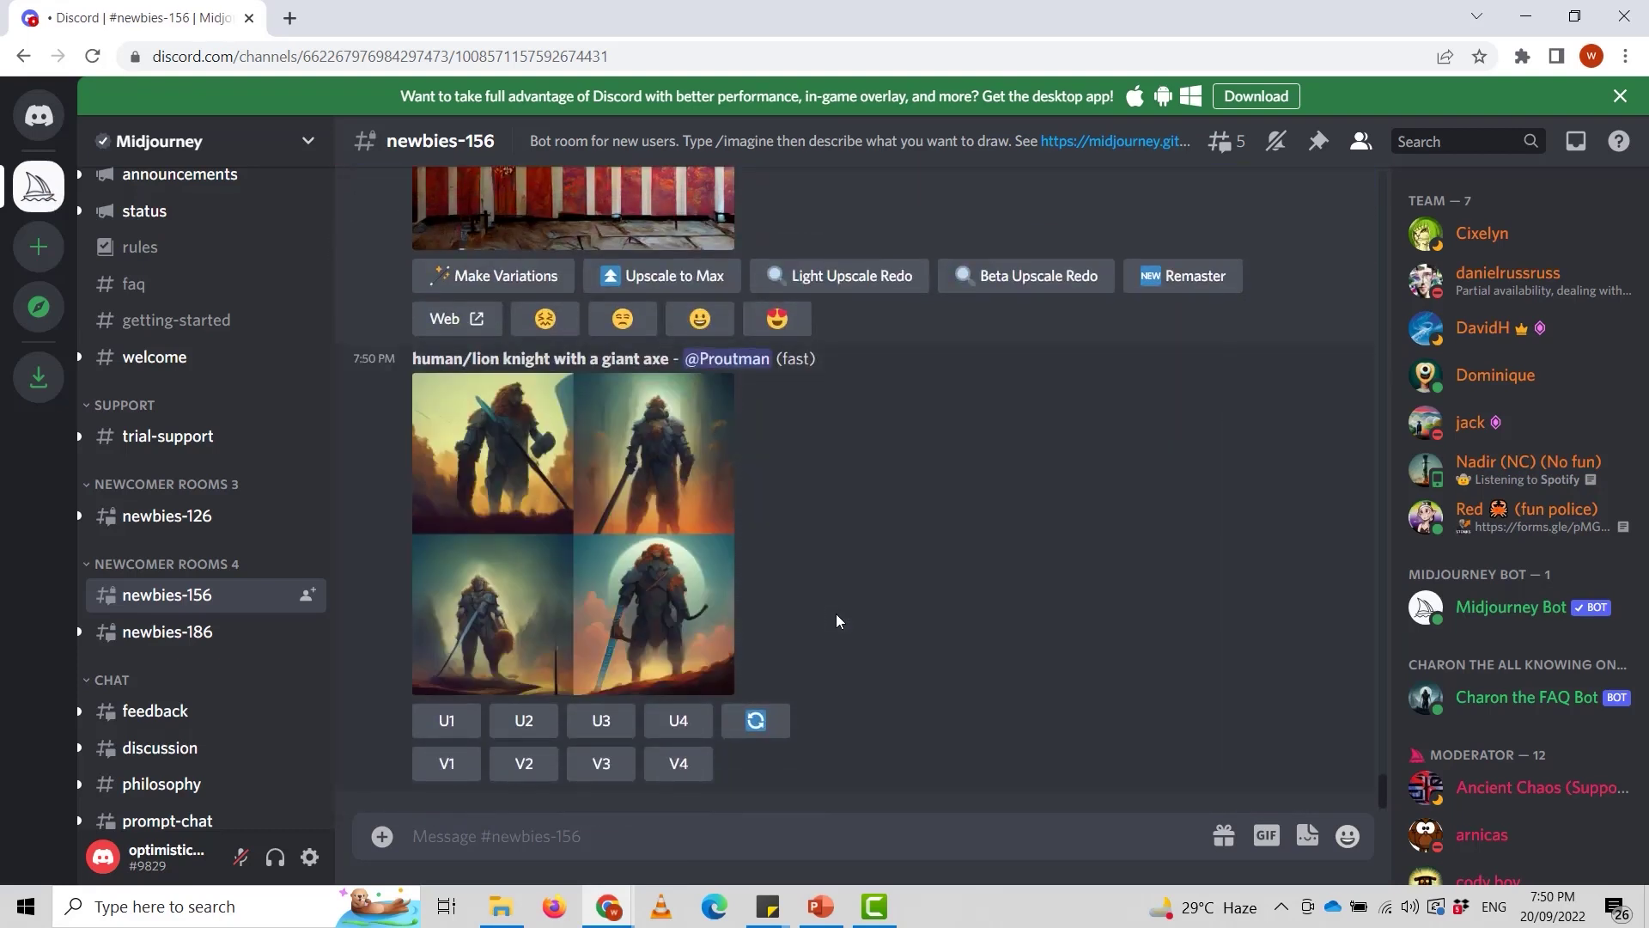
scroll(836, 613, up, 10)
scroll(836, 613, down, 10)
scroll(837, 614, up, 8)
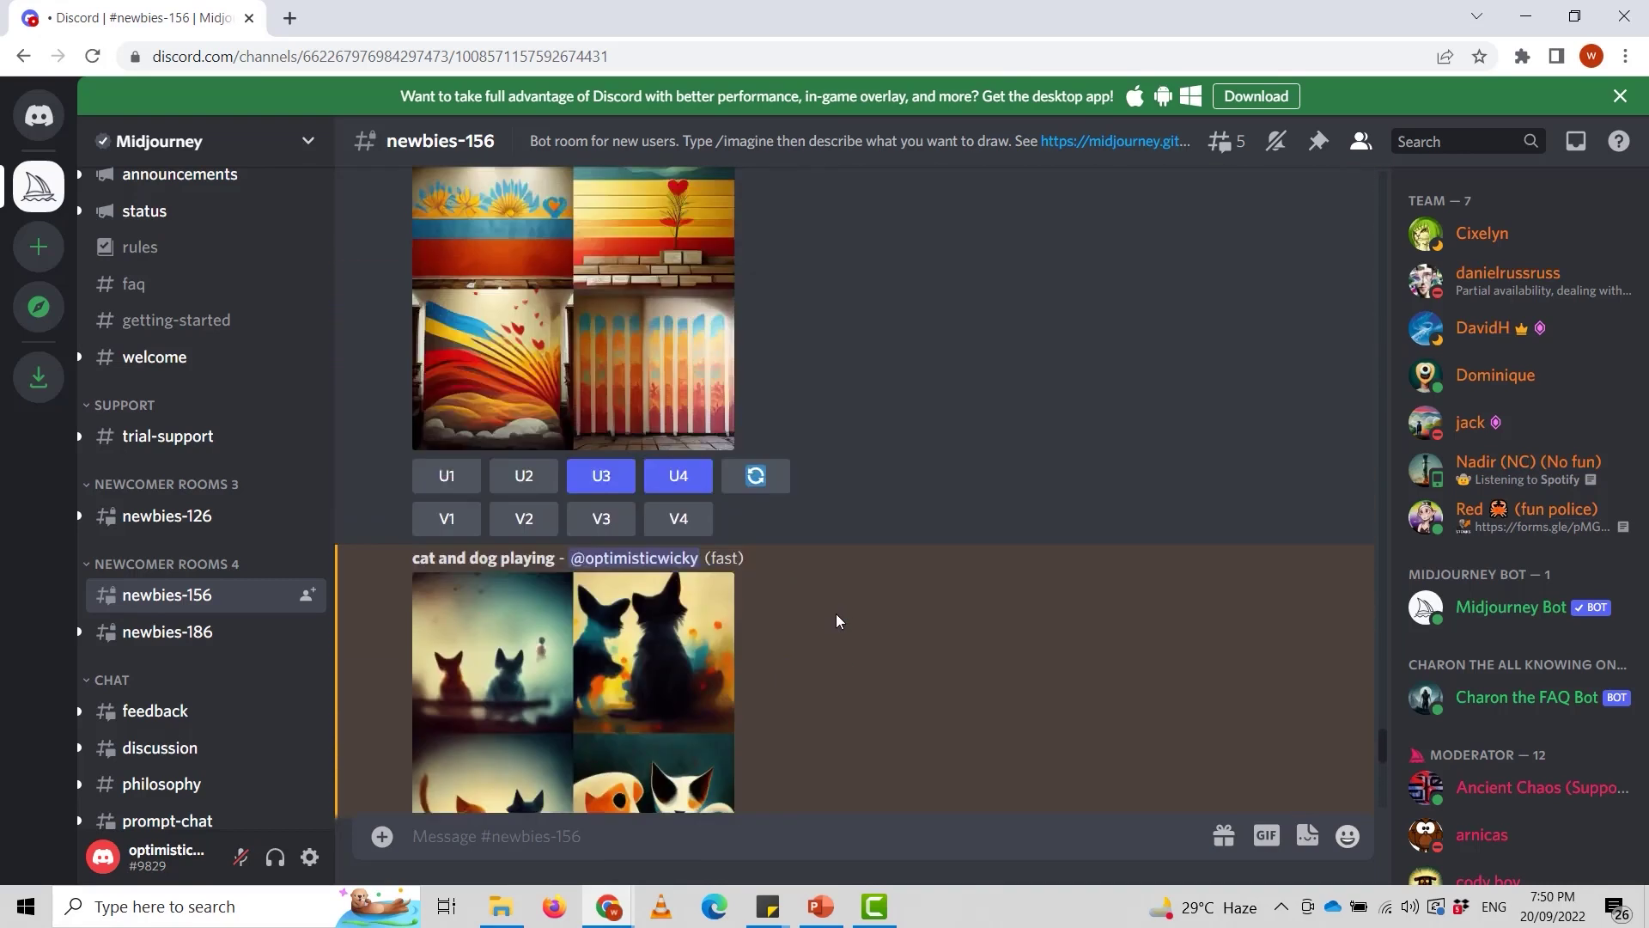
scroll(836, 613, down, 5)
scroll(784, 508, down, 1)
scroll(783, 509, down, 15)
scroll(783, 508, down, 5)
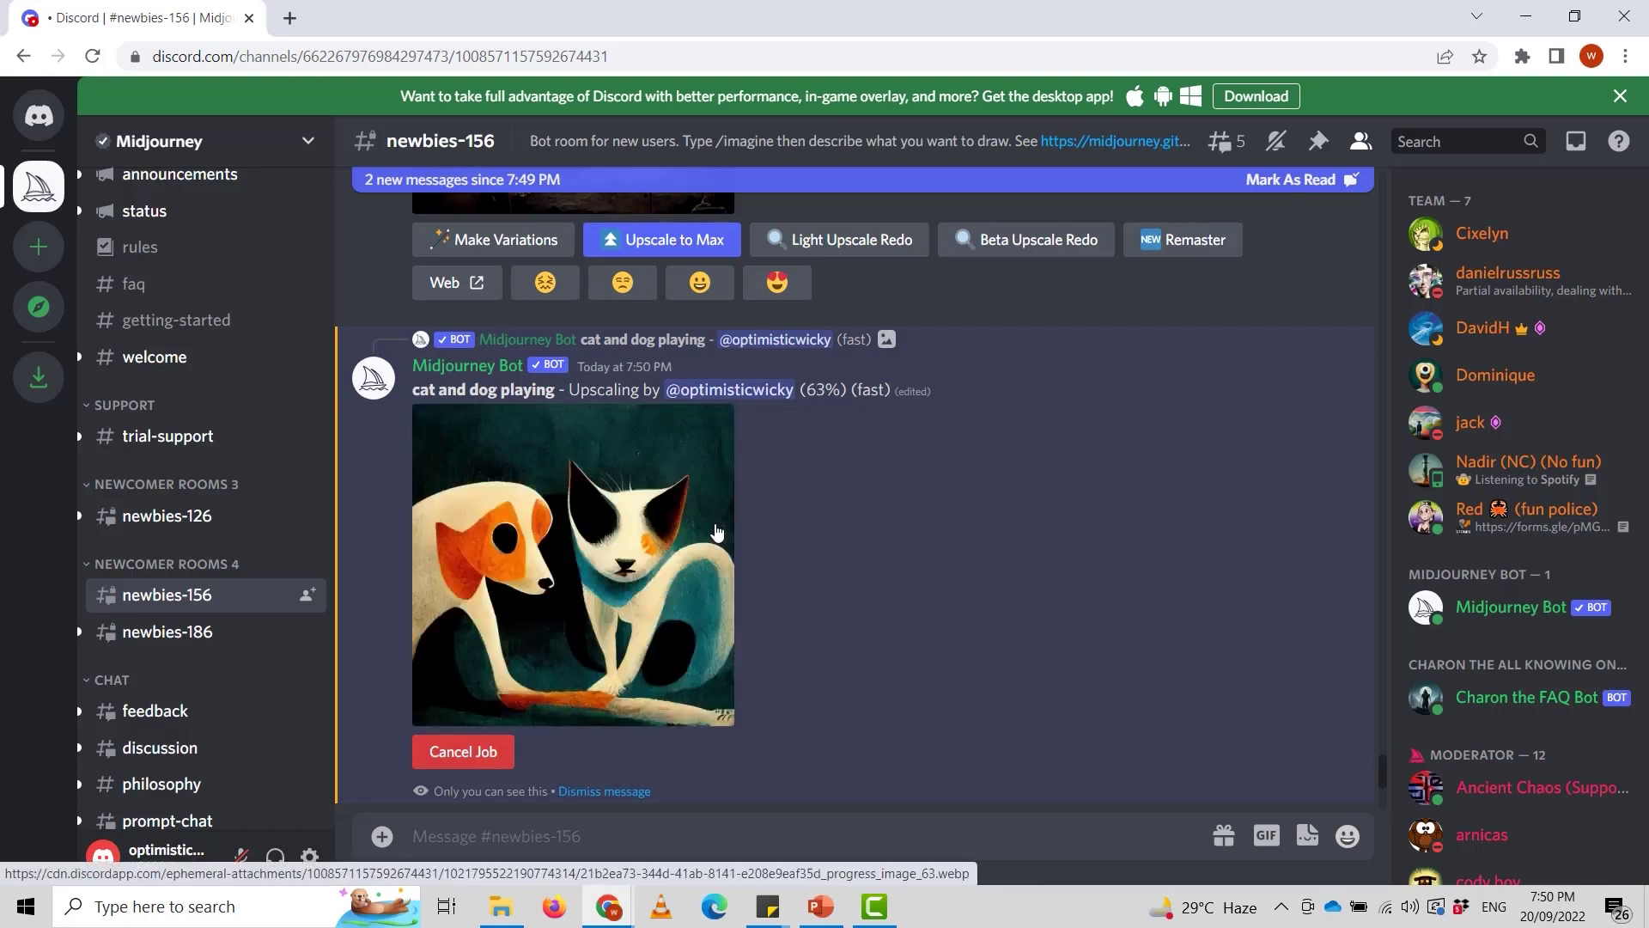
Scroll #newbies-156 to find the finished U4 'Upscaled by' cat and dog image.
scroll(719, 531, up, 5)
scroll(718, 529, up, 15)
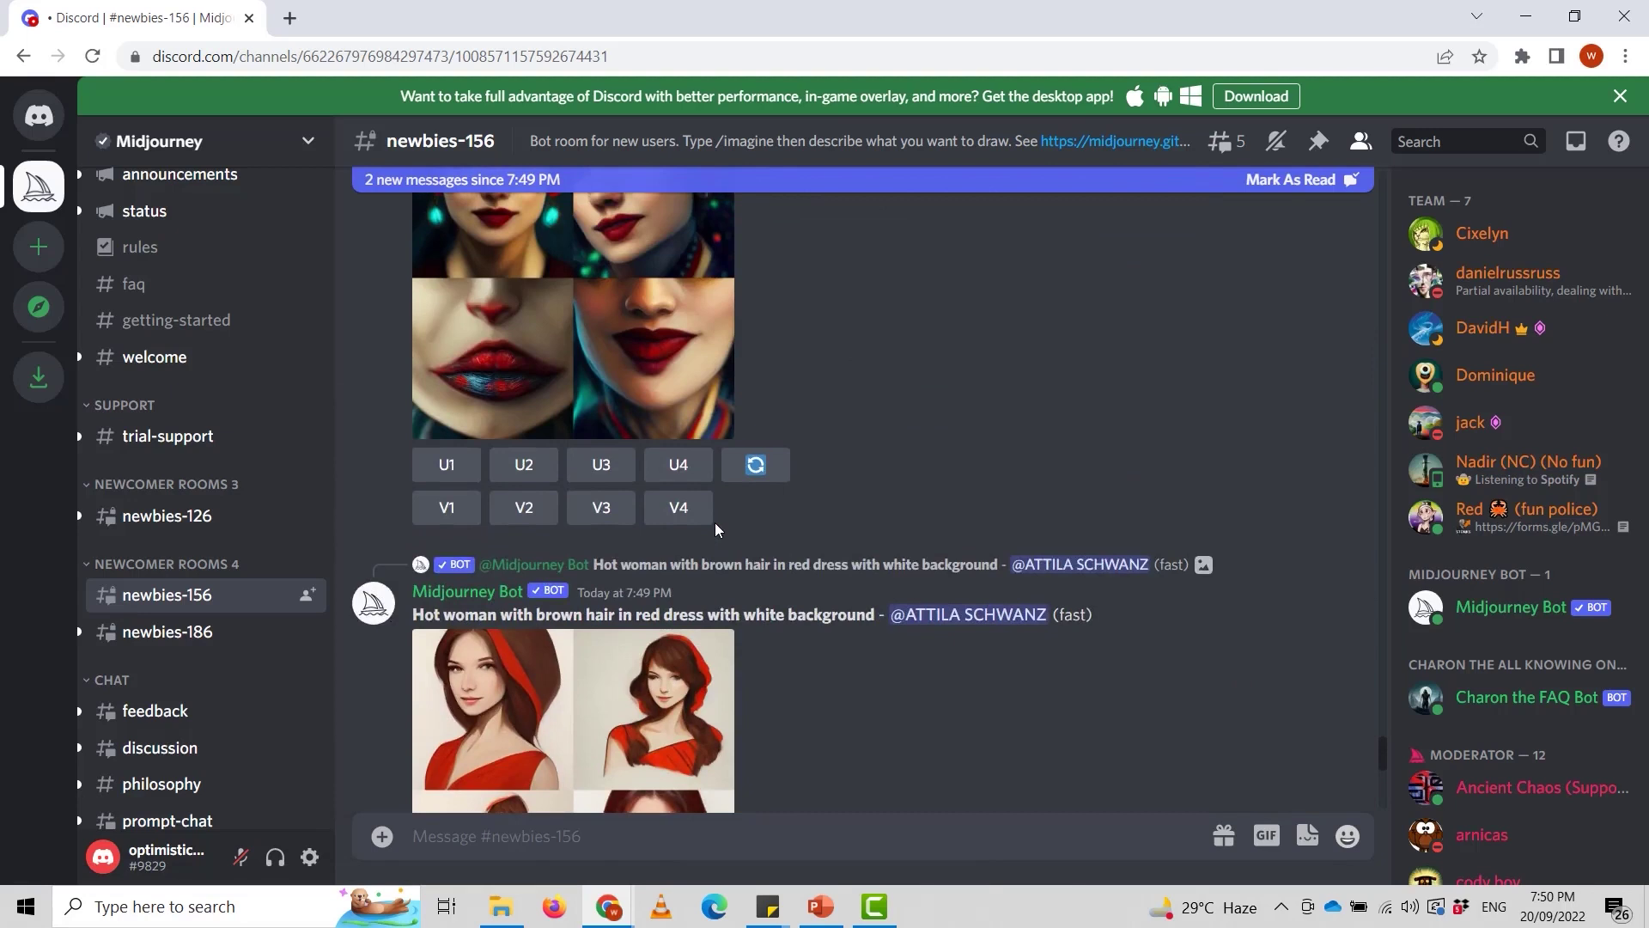
scroll(714, 526, up, 9)
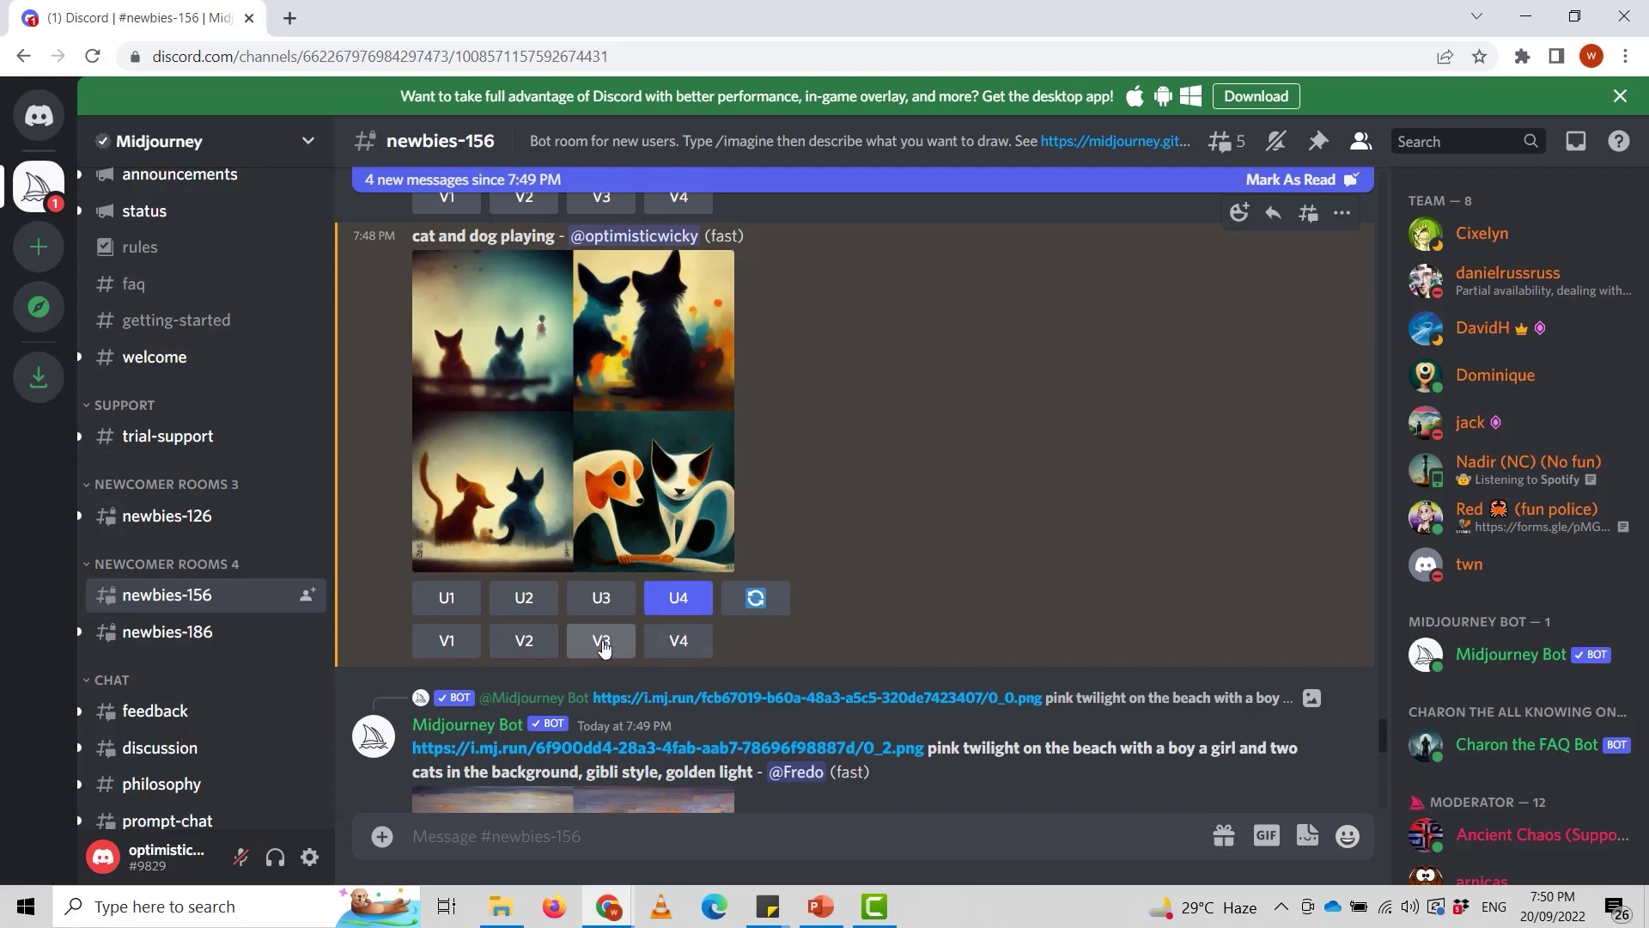
scroll(749, 658, down, 10)
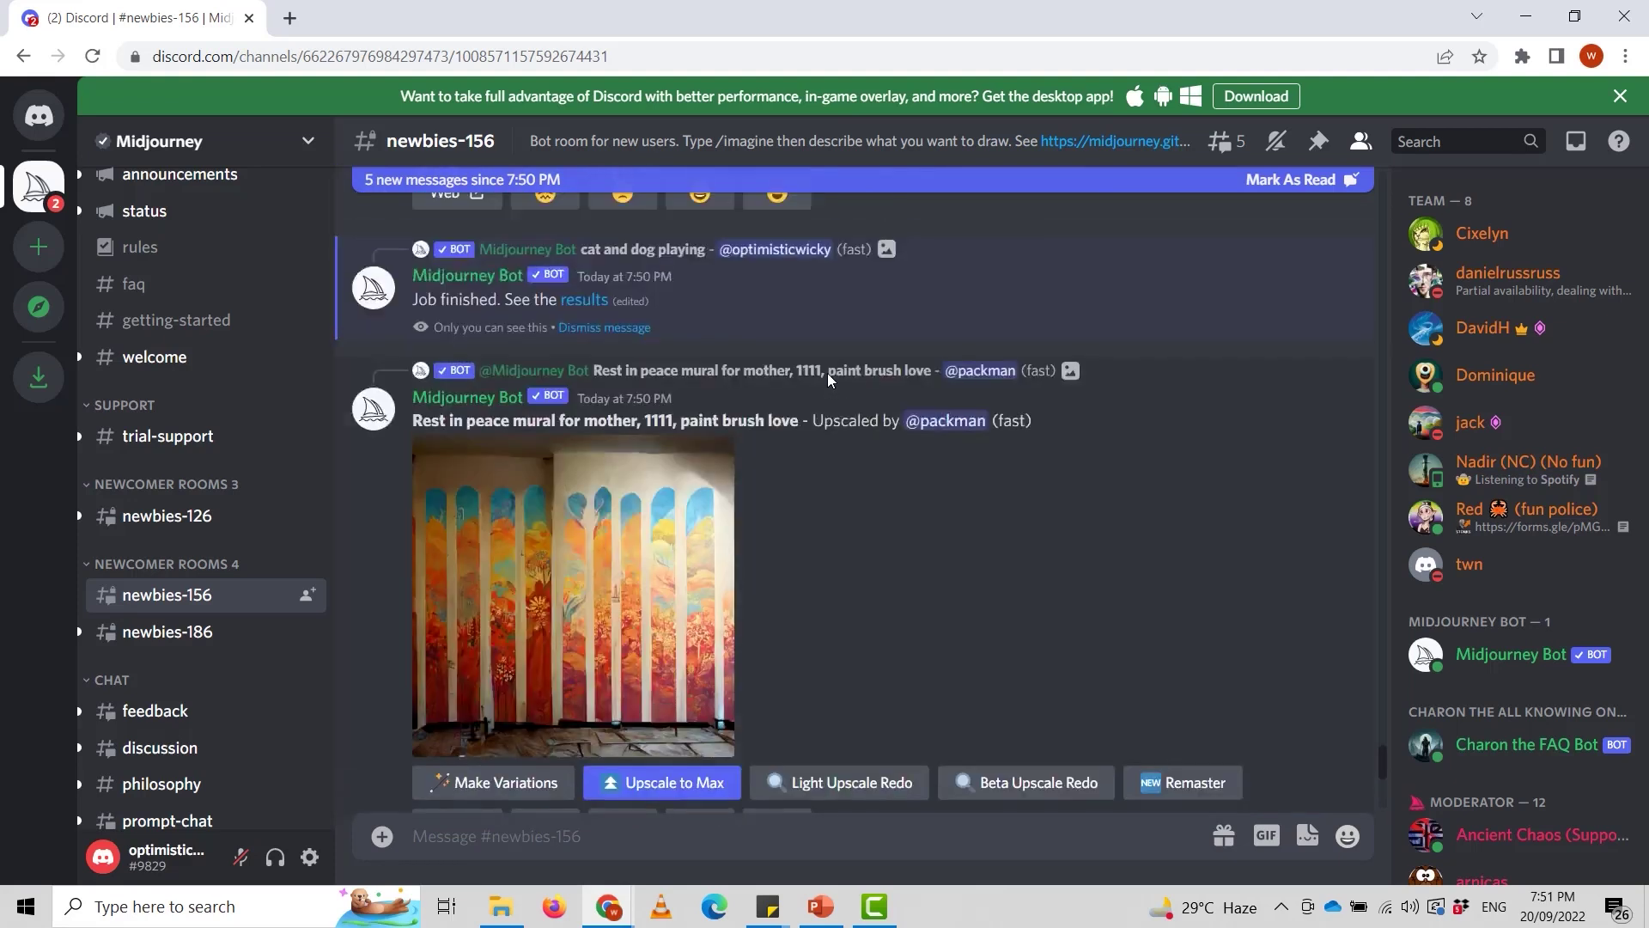
scroll(827, 373, up, 10)
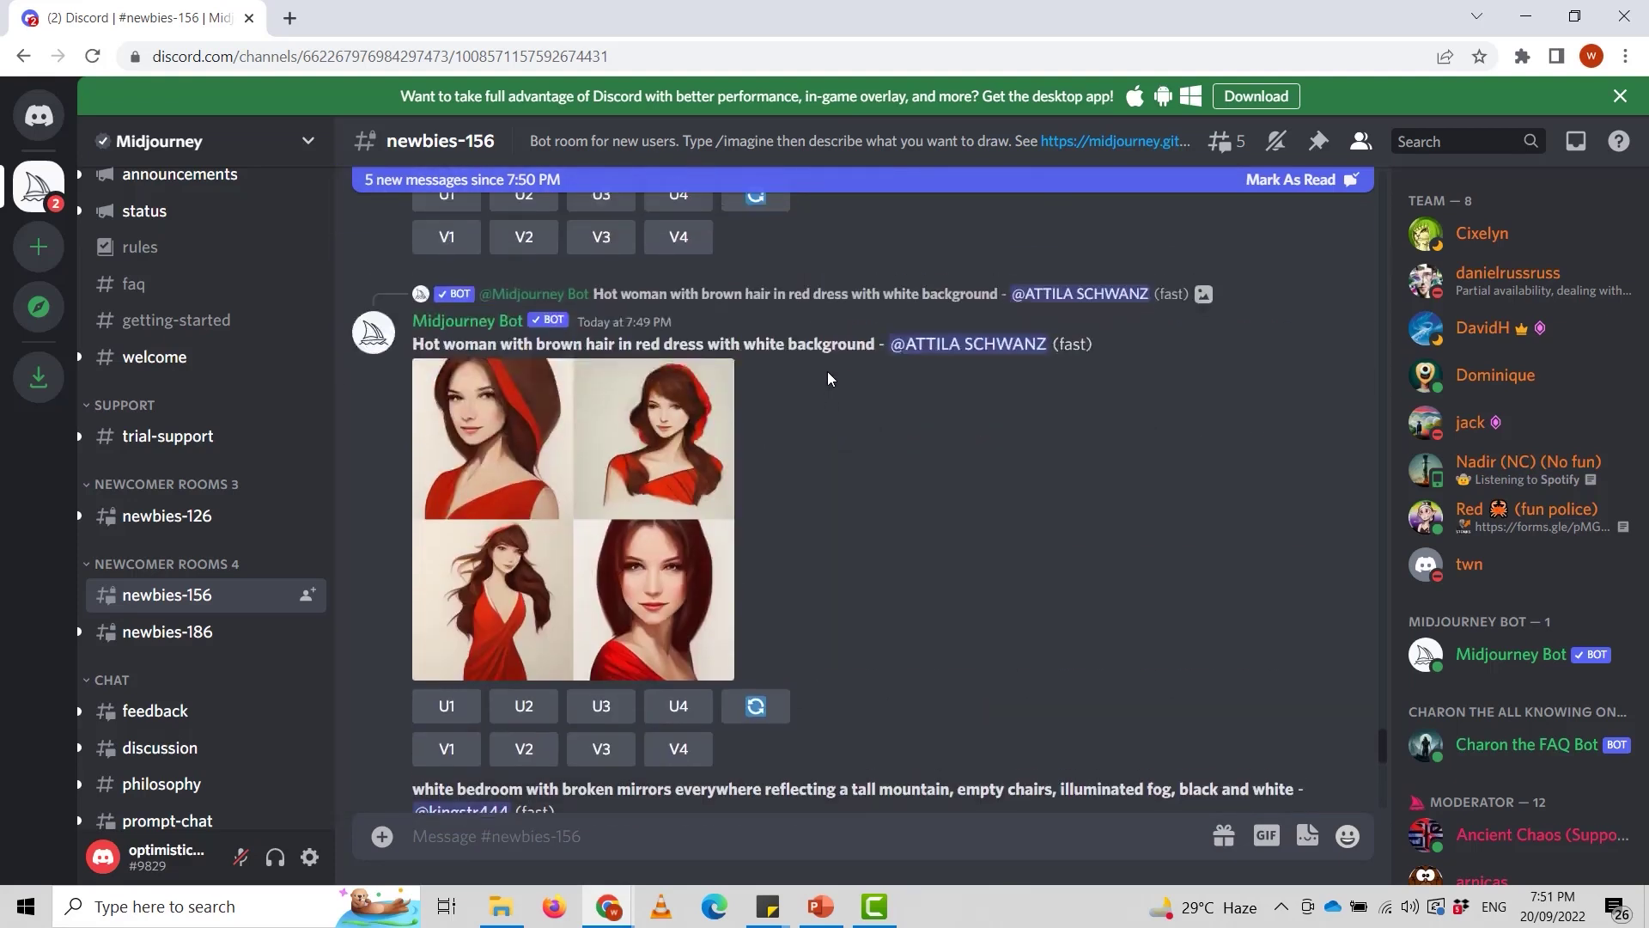
scroll(828, 372, up, 8)
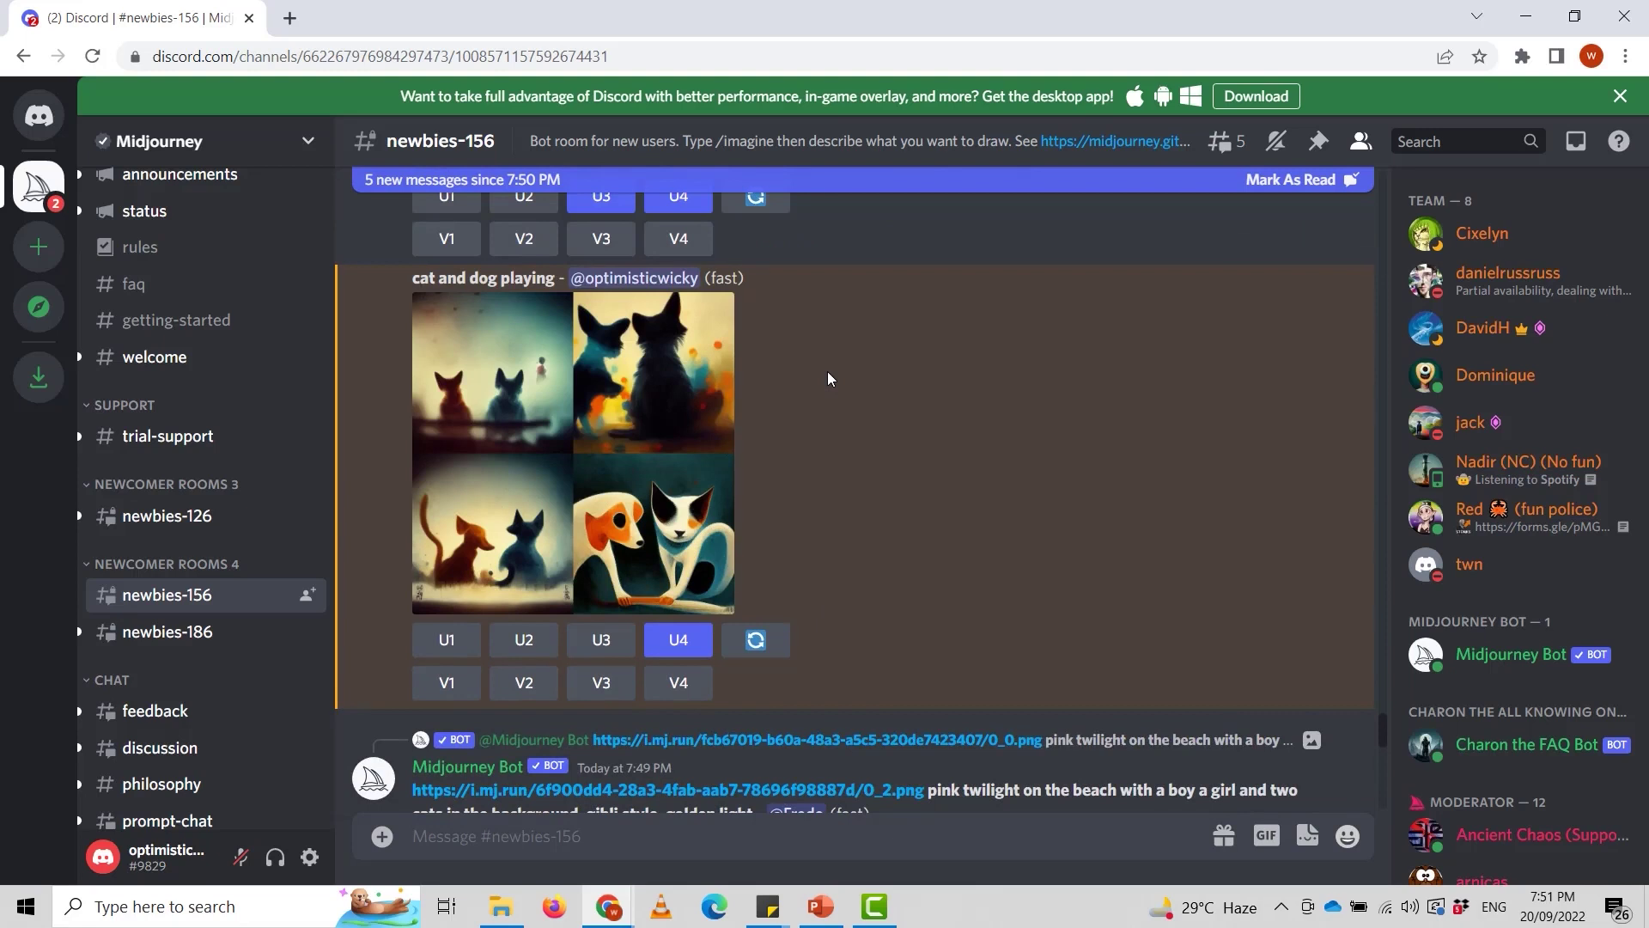
scroll(825, 378, up, 1)
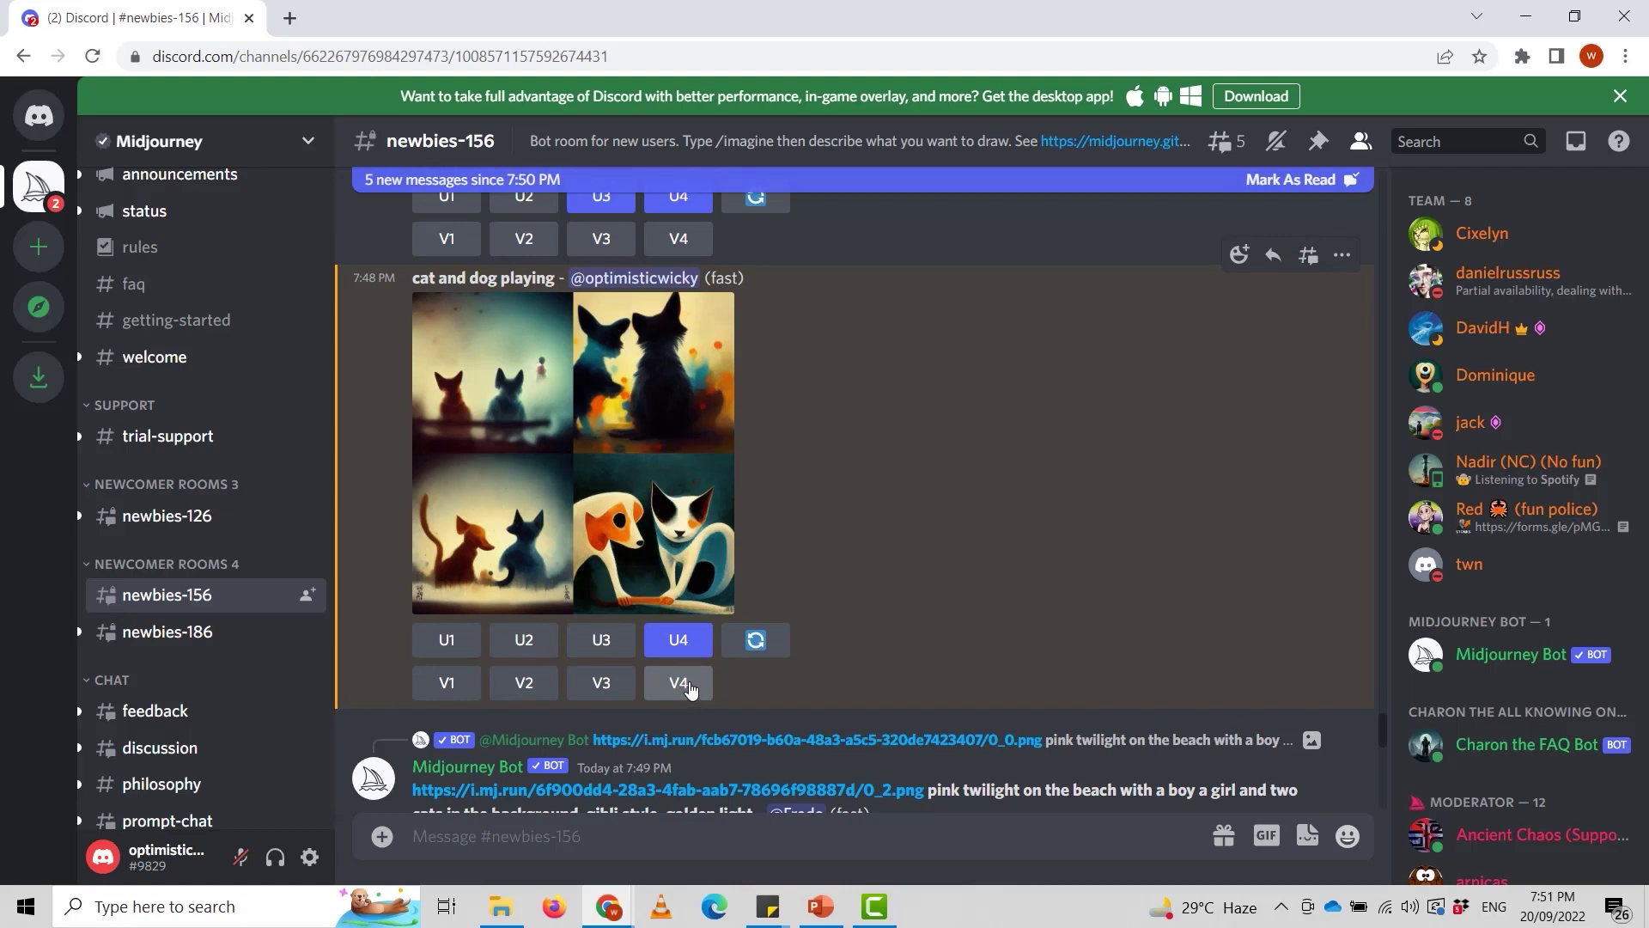
scroll(641, 566, down, 15)
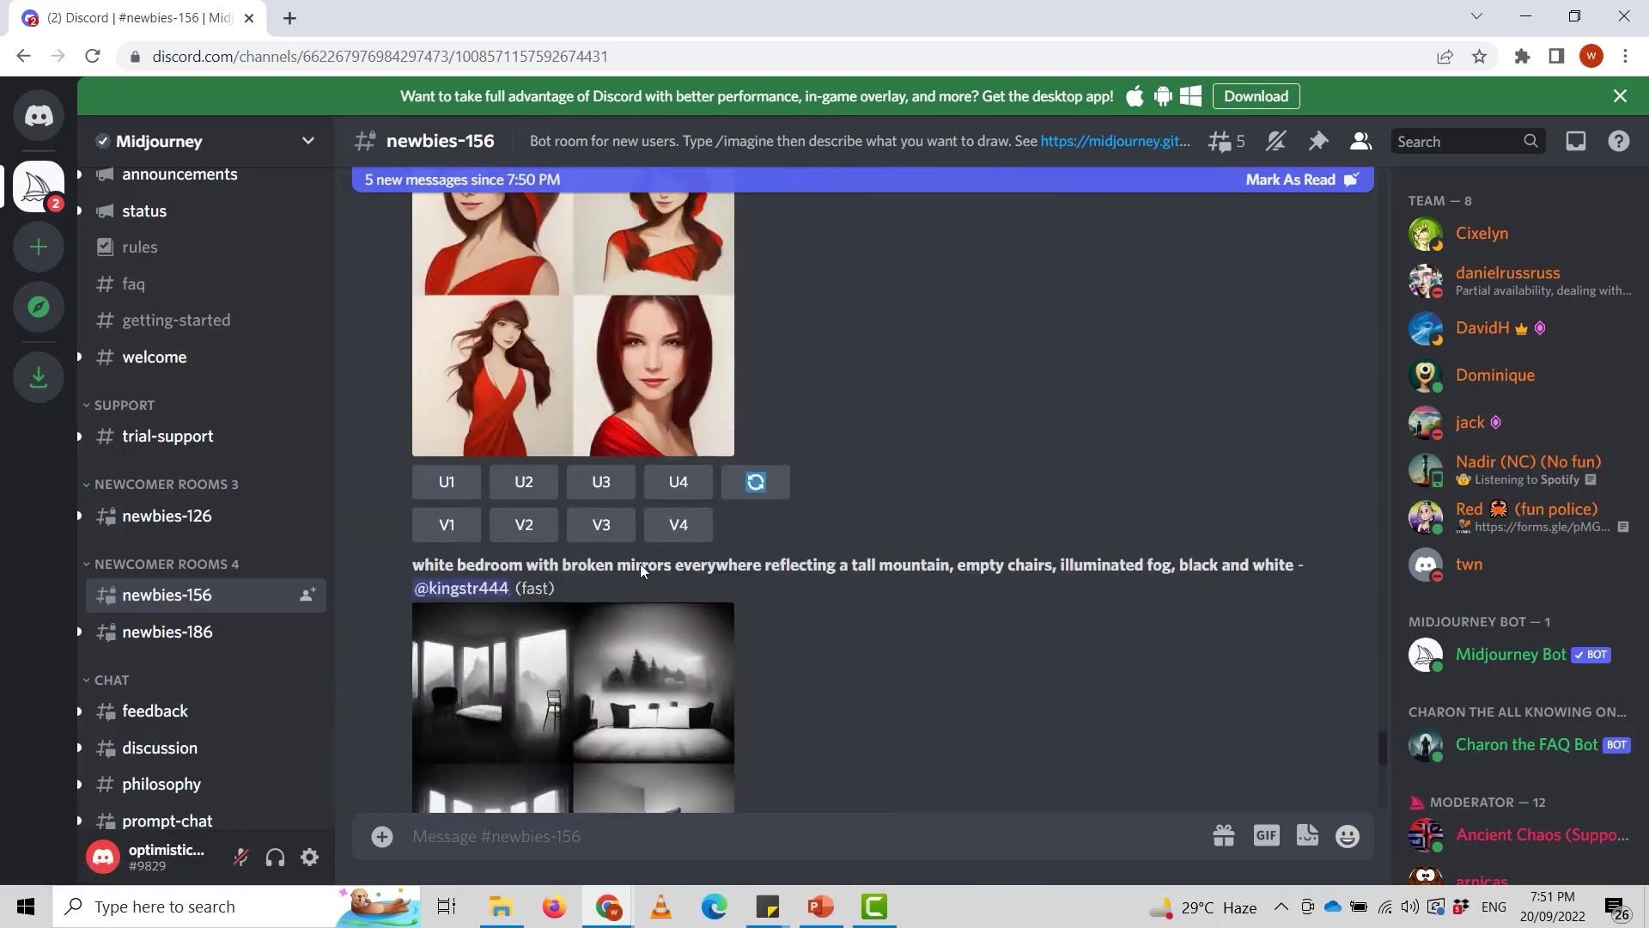
scroll(641, 565, down, 15)
scroll(640, 567, down, 10)
scroll(638, 560, up, 2)
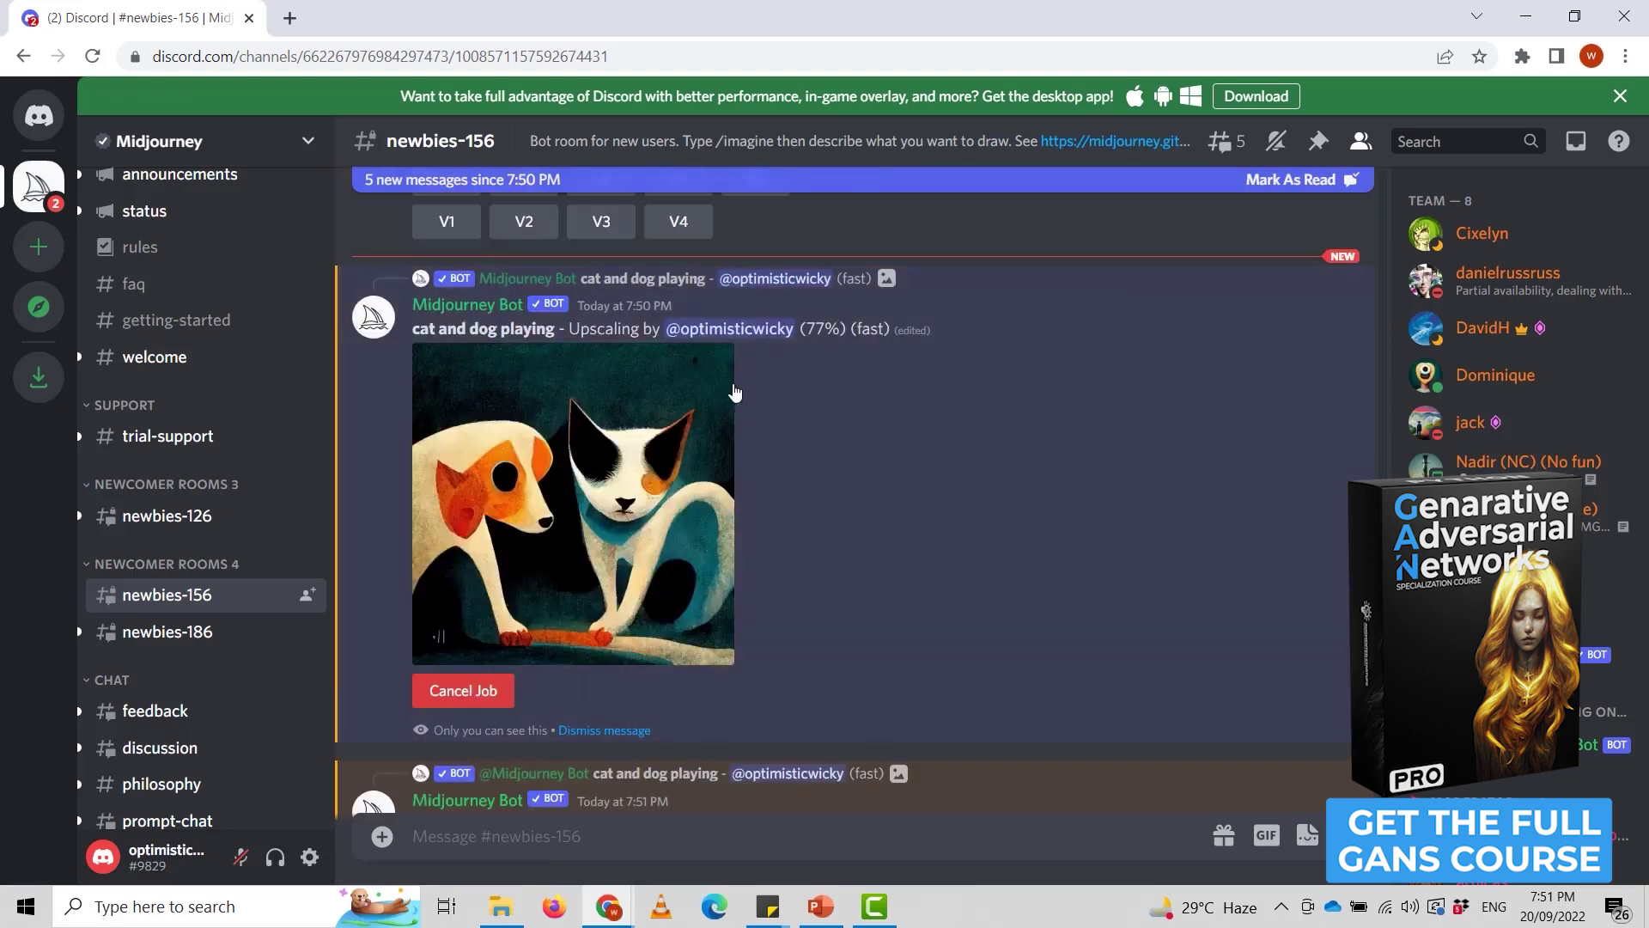
scroll(656, 522, down, 5)
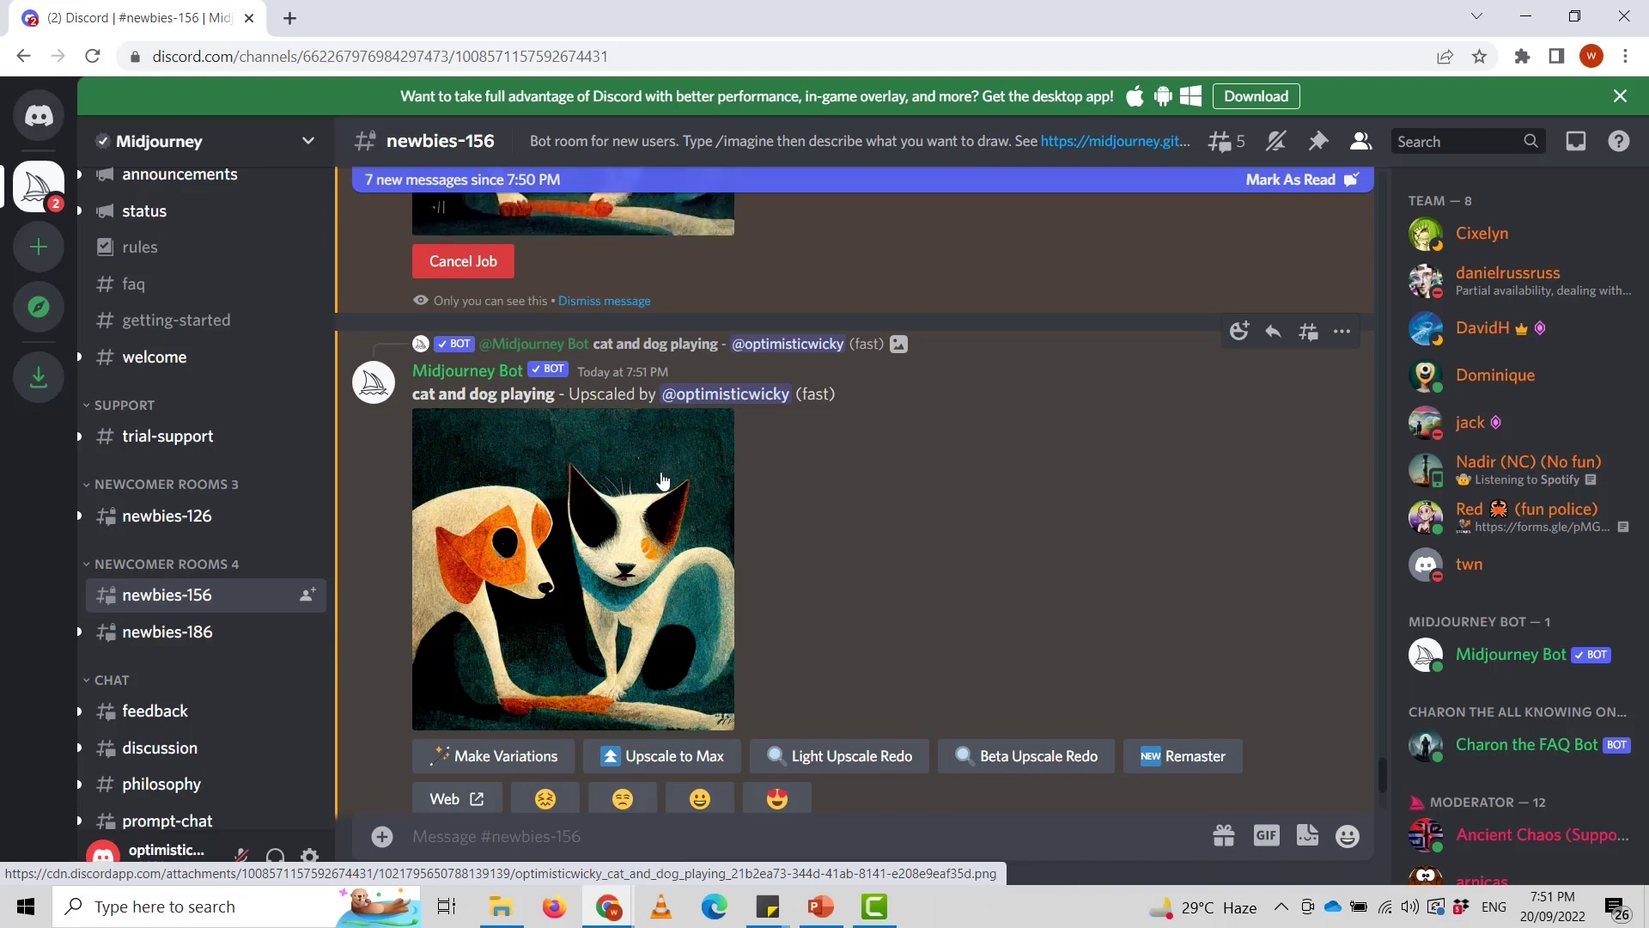
scroll(659, 473, up, 5)
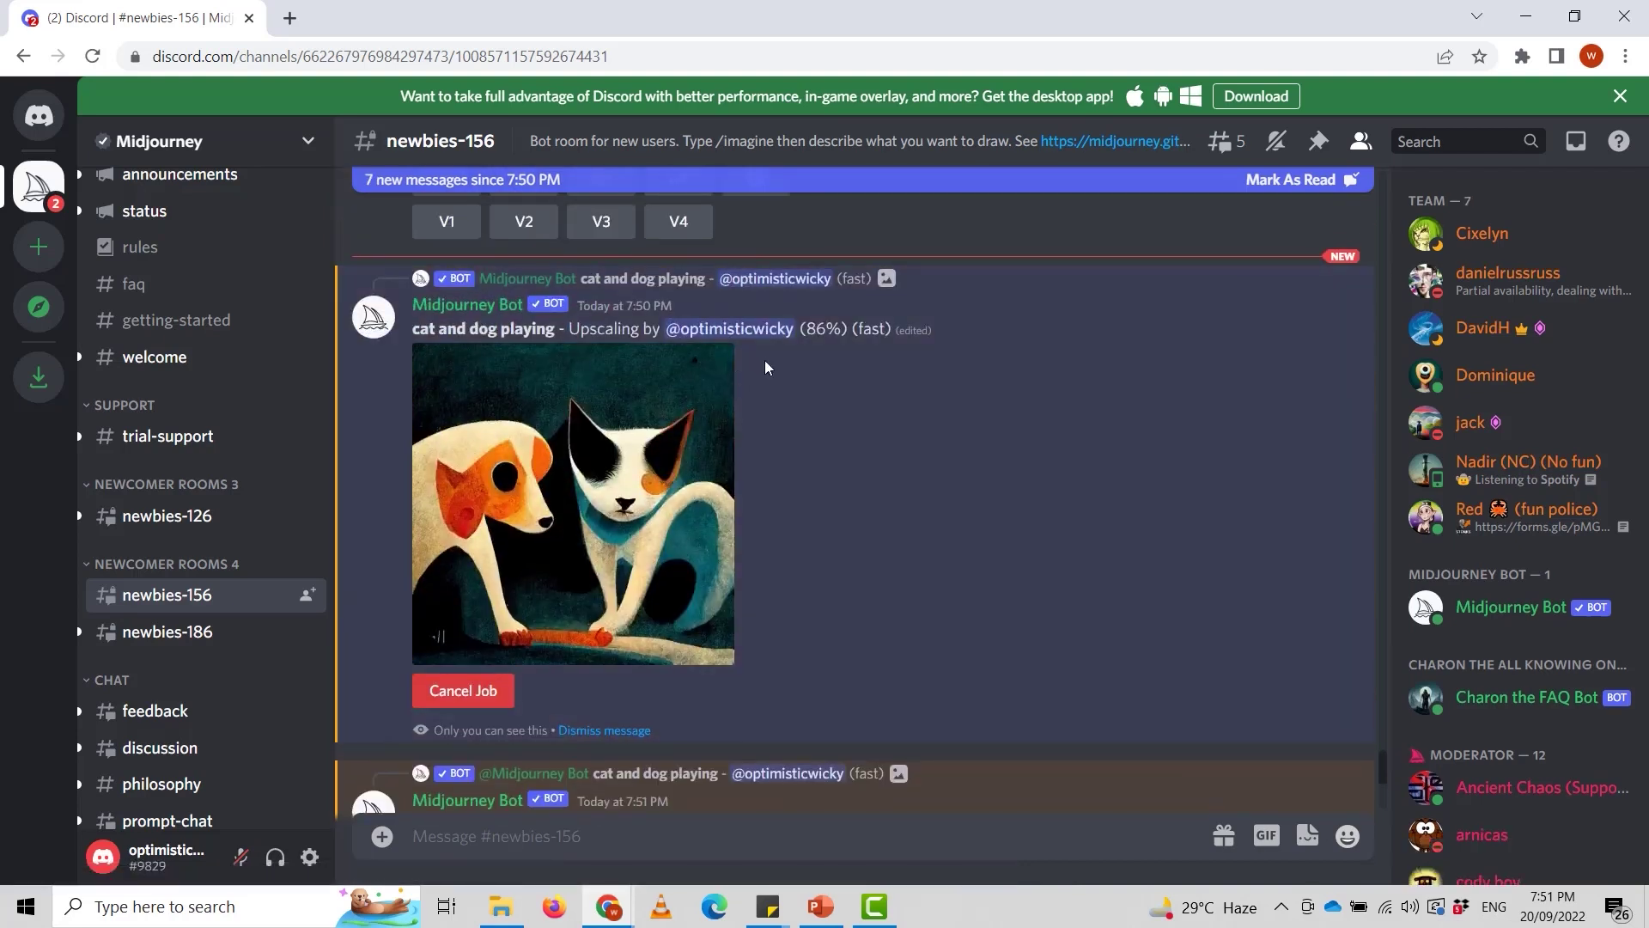
scroll(538, 565, down, 2)
scroll(538, 565, down, 5)
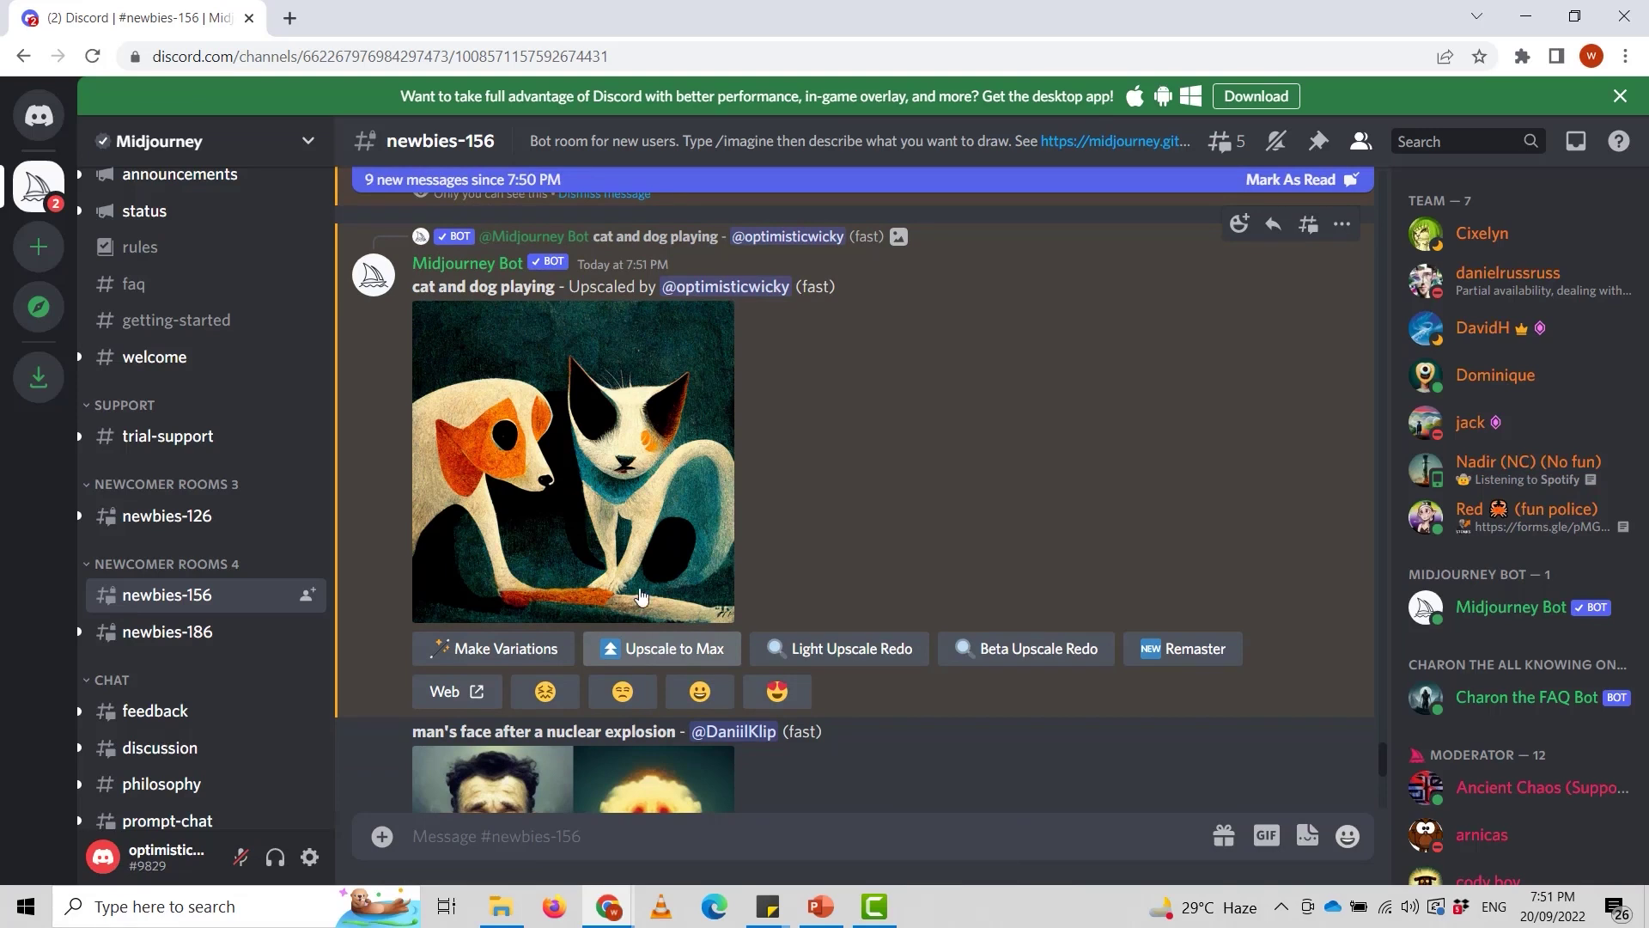
Request 'Upscale to Max' on the upscaled cat and dog image and follow new messages.
click(635, 655)
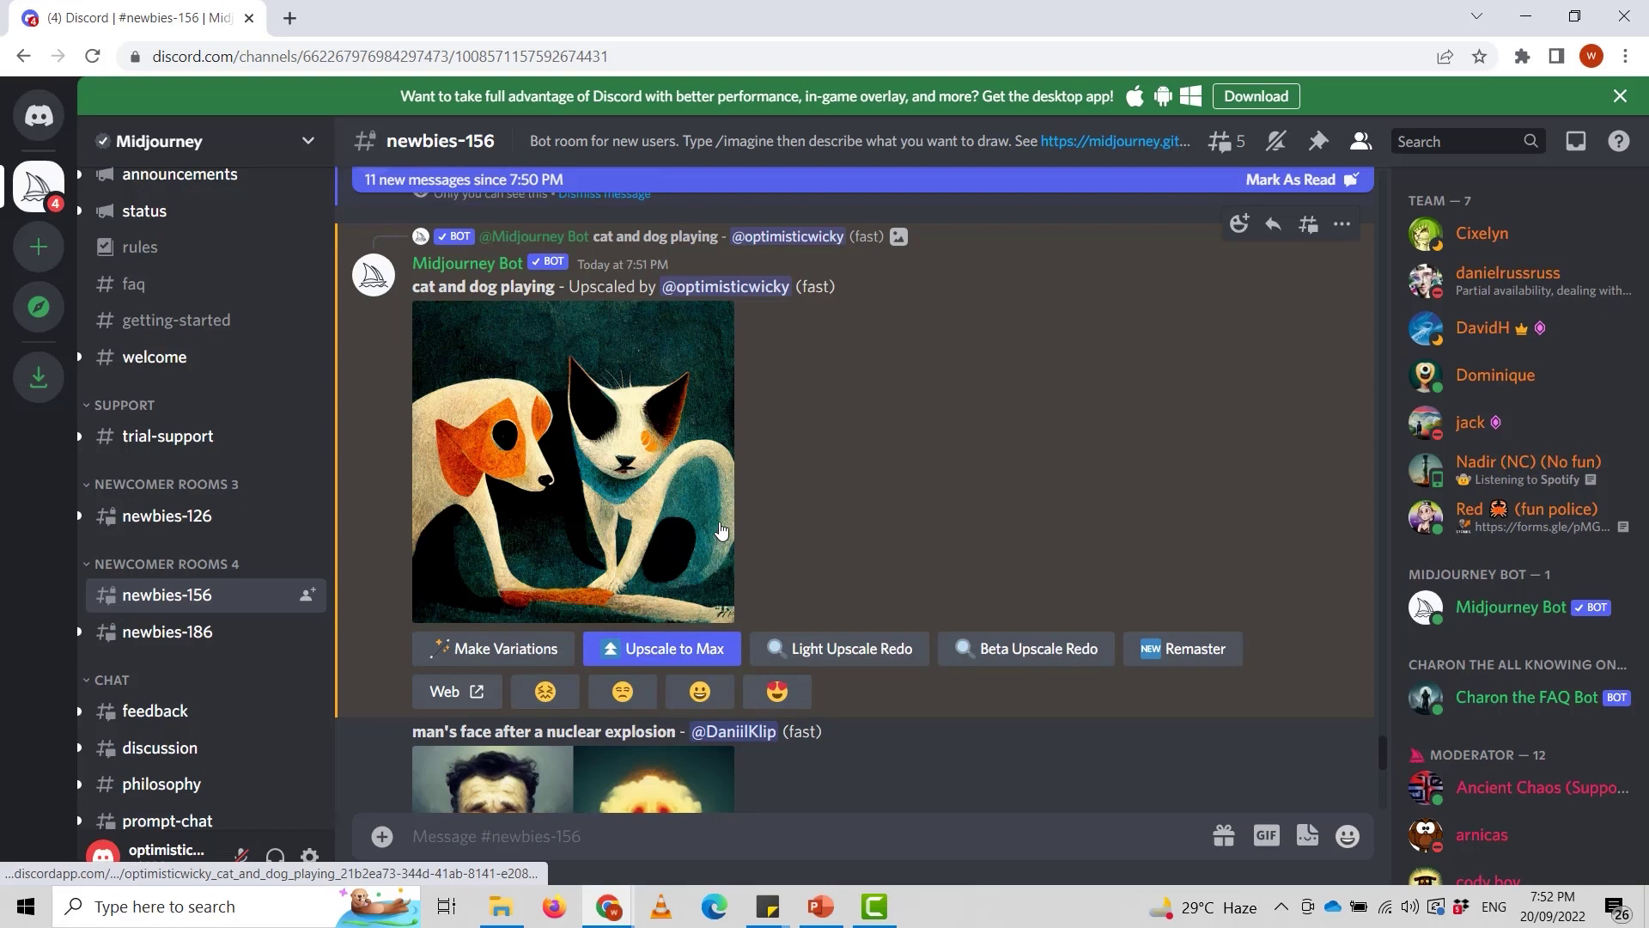
scroll(720, 531, down, 4)
scroll(720, 528, down, 15)
scroll(719, 521, down, 10)
scroll(720, 529, down, 10)
scroll(720, 526, up, 1)
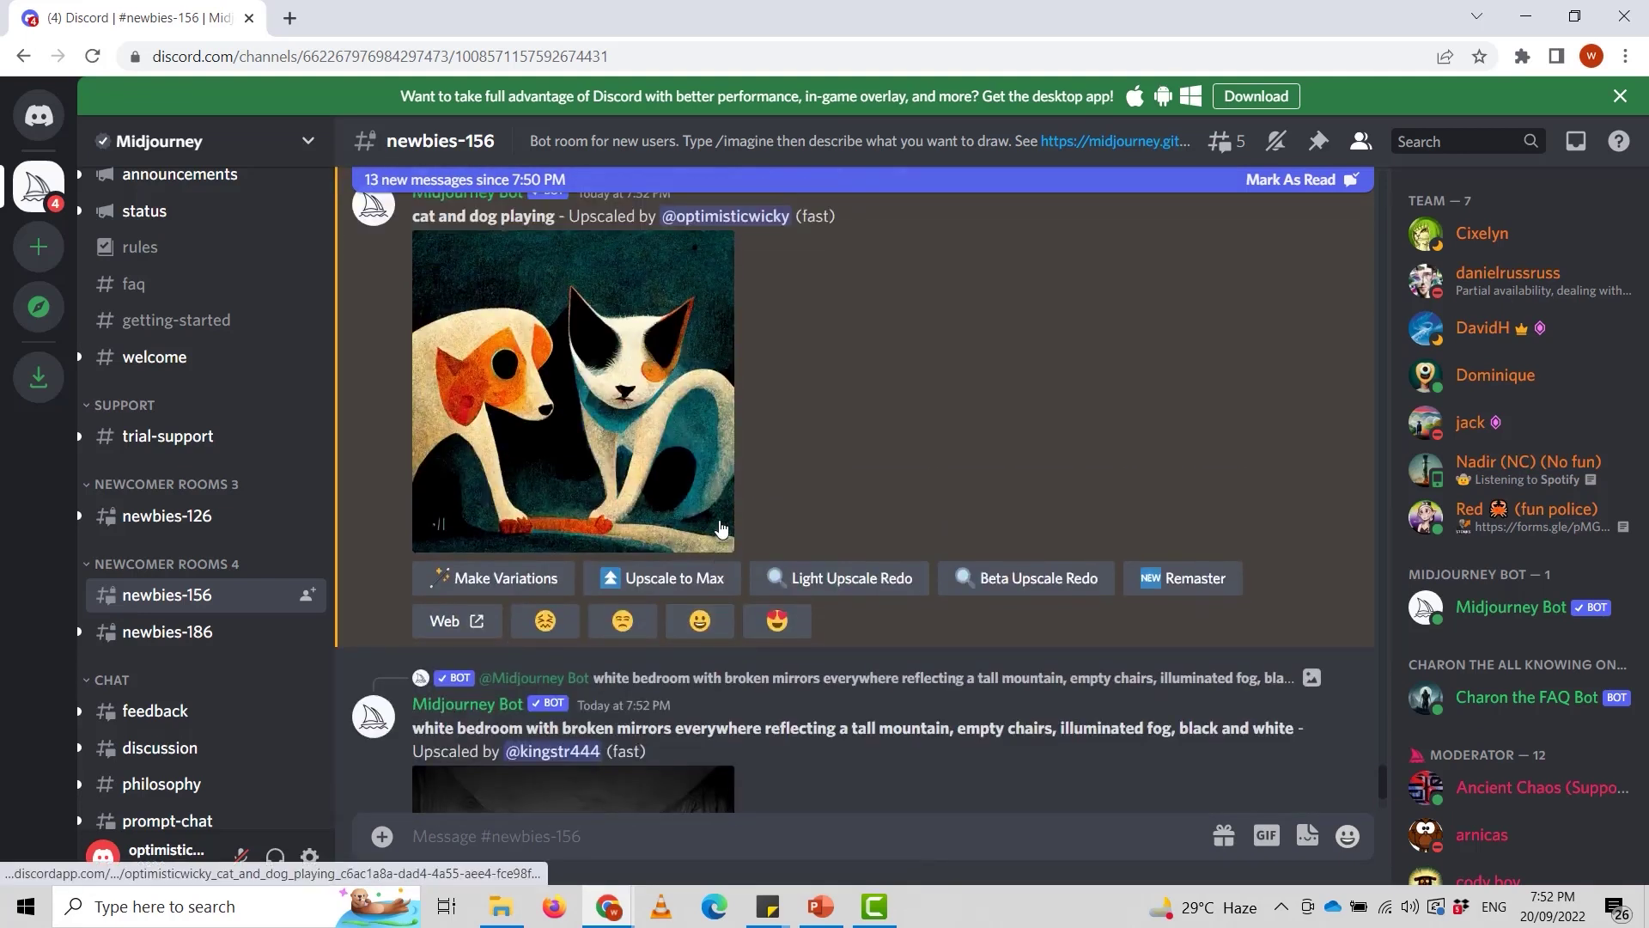
scroll(720, 527, down, 4)
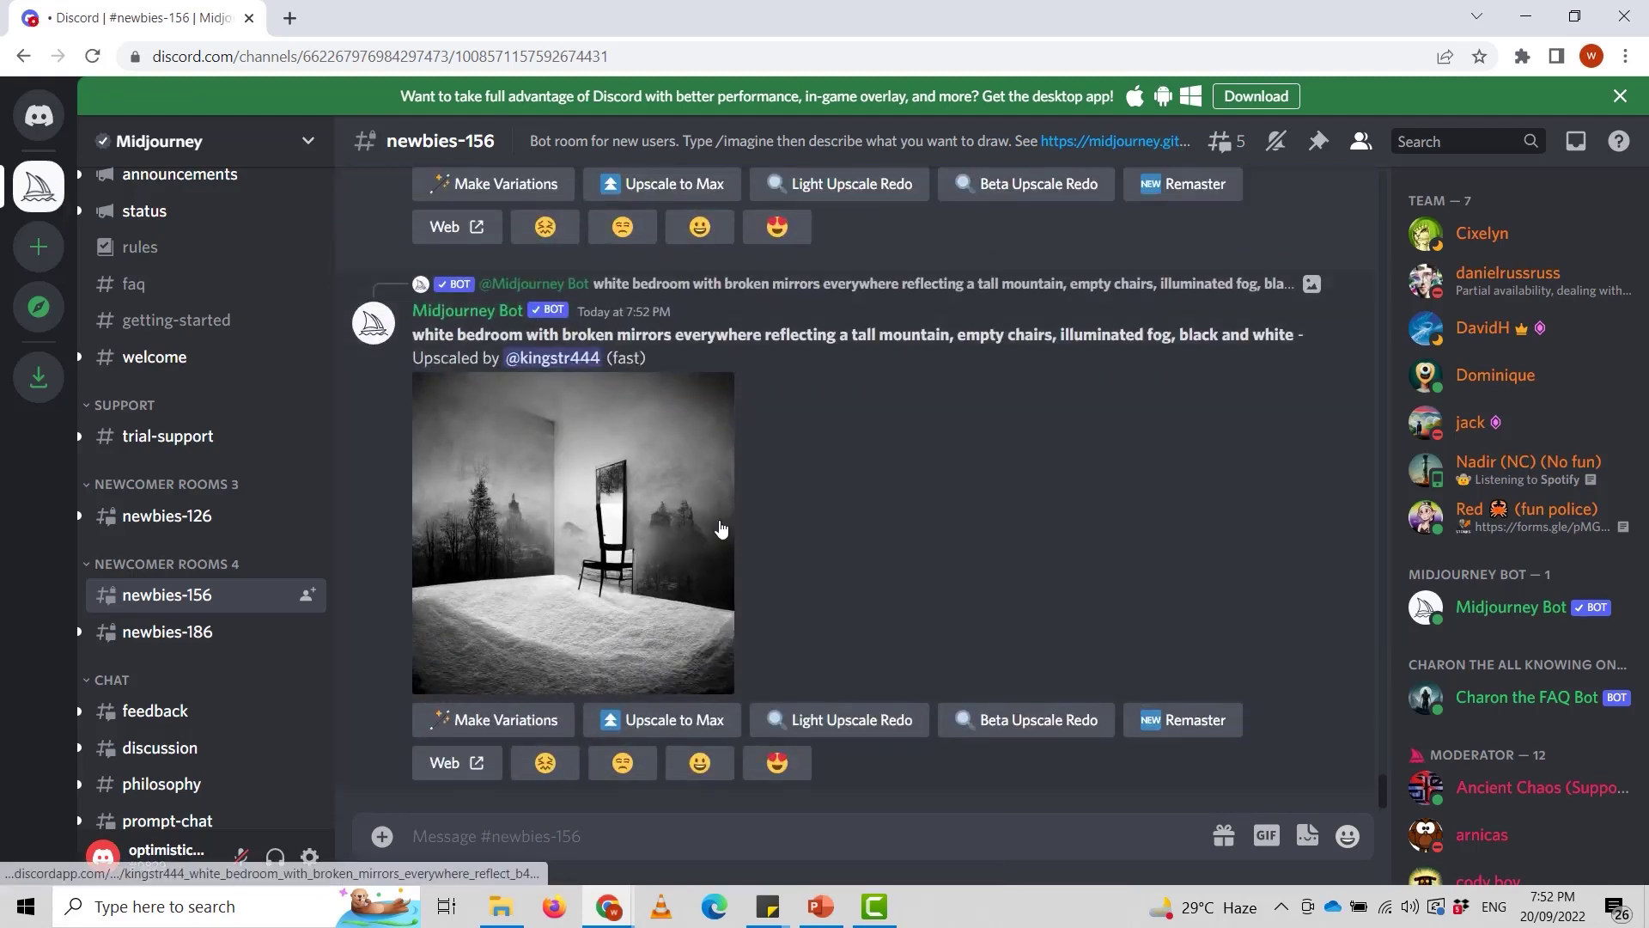
scroll(720, 528, up, 8)
scroll(720, 527, up, 3)
scroll(720, 528, down, 2)
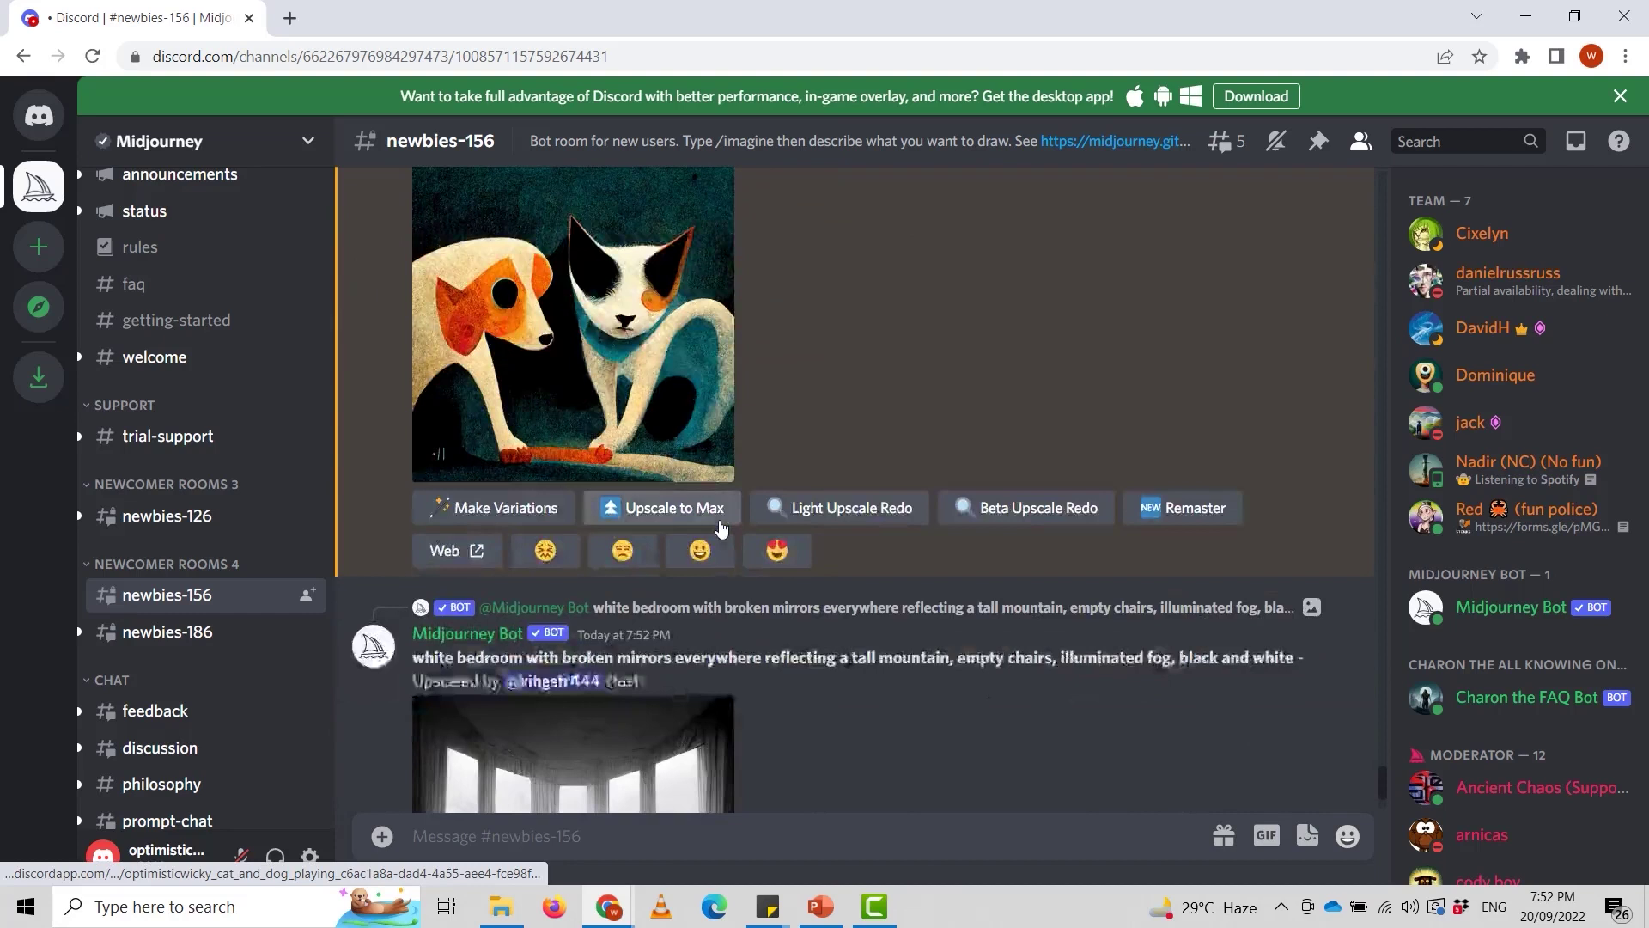
scroll(720, 527, down, 3)
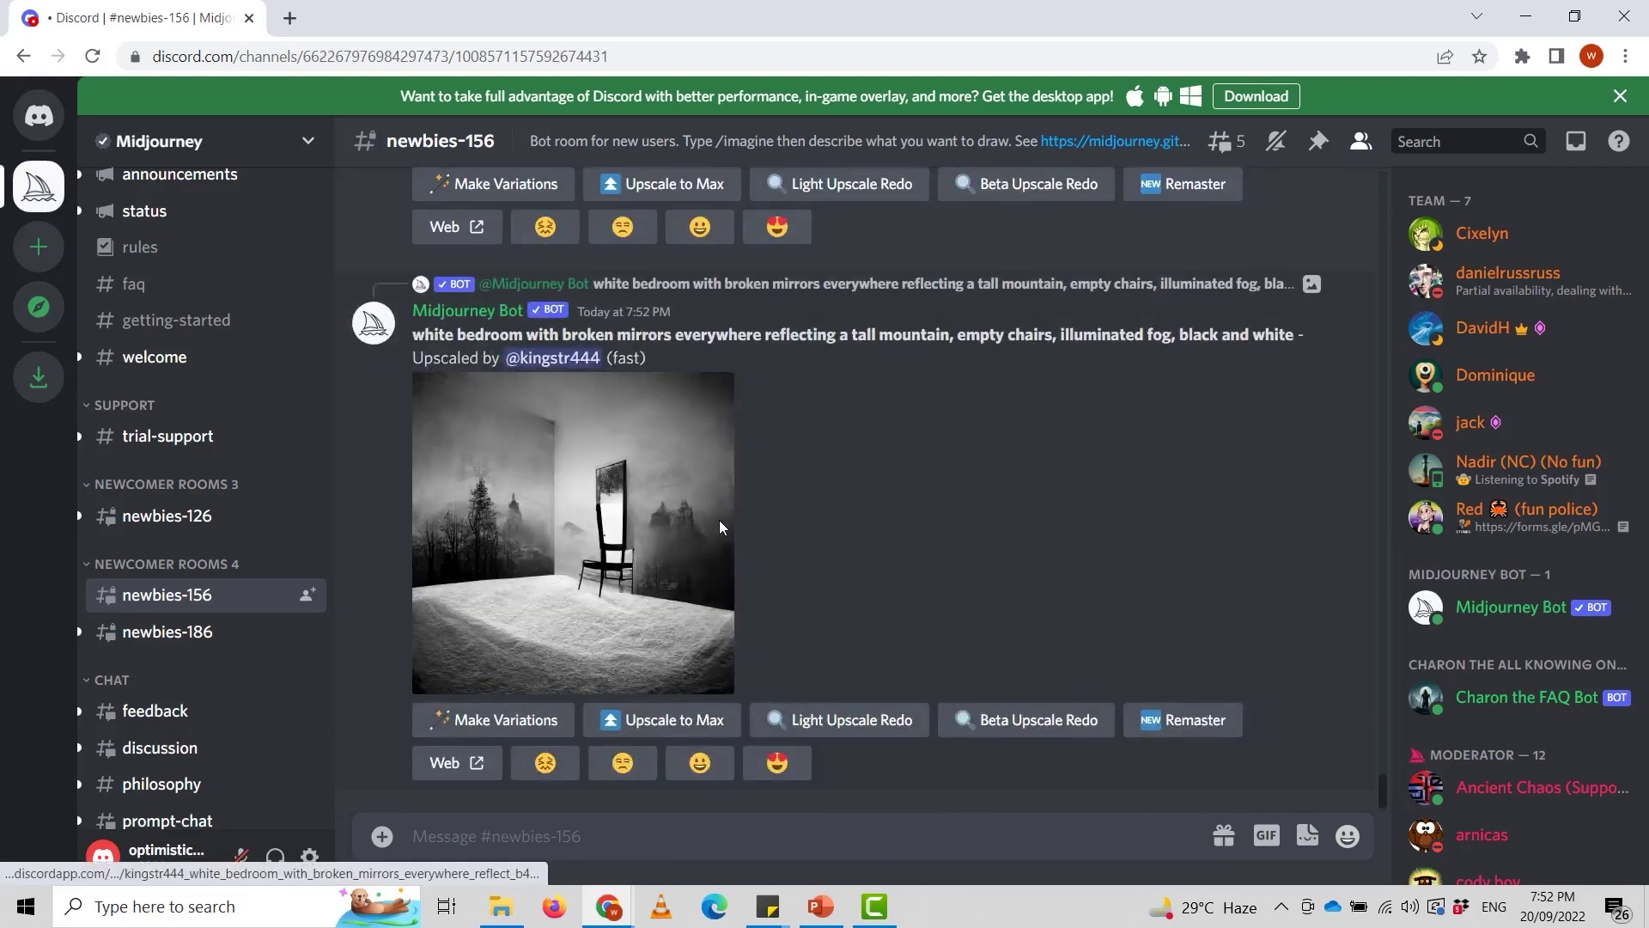
scroll(720, 528, up, 6)
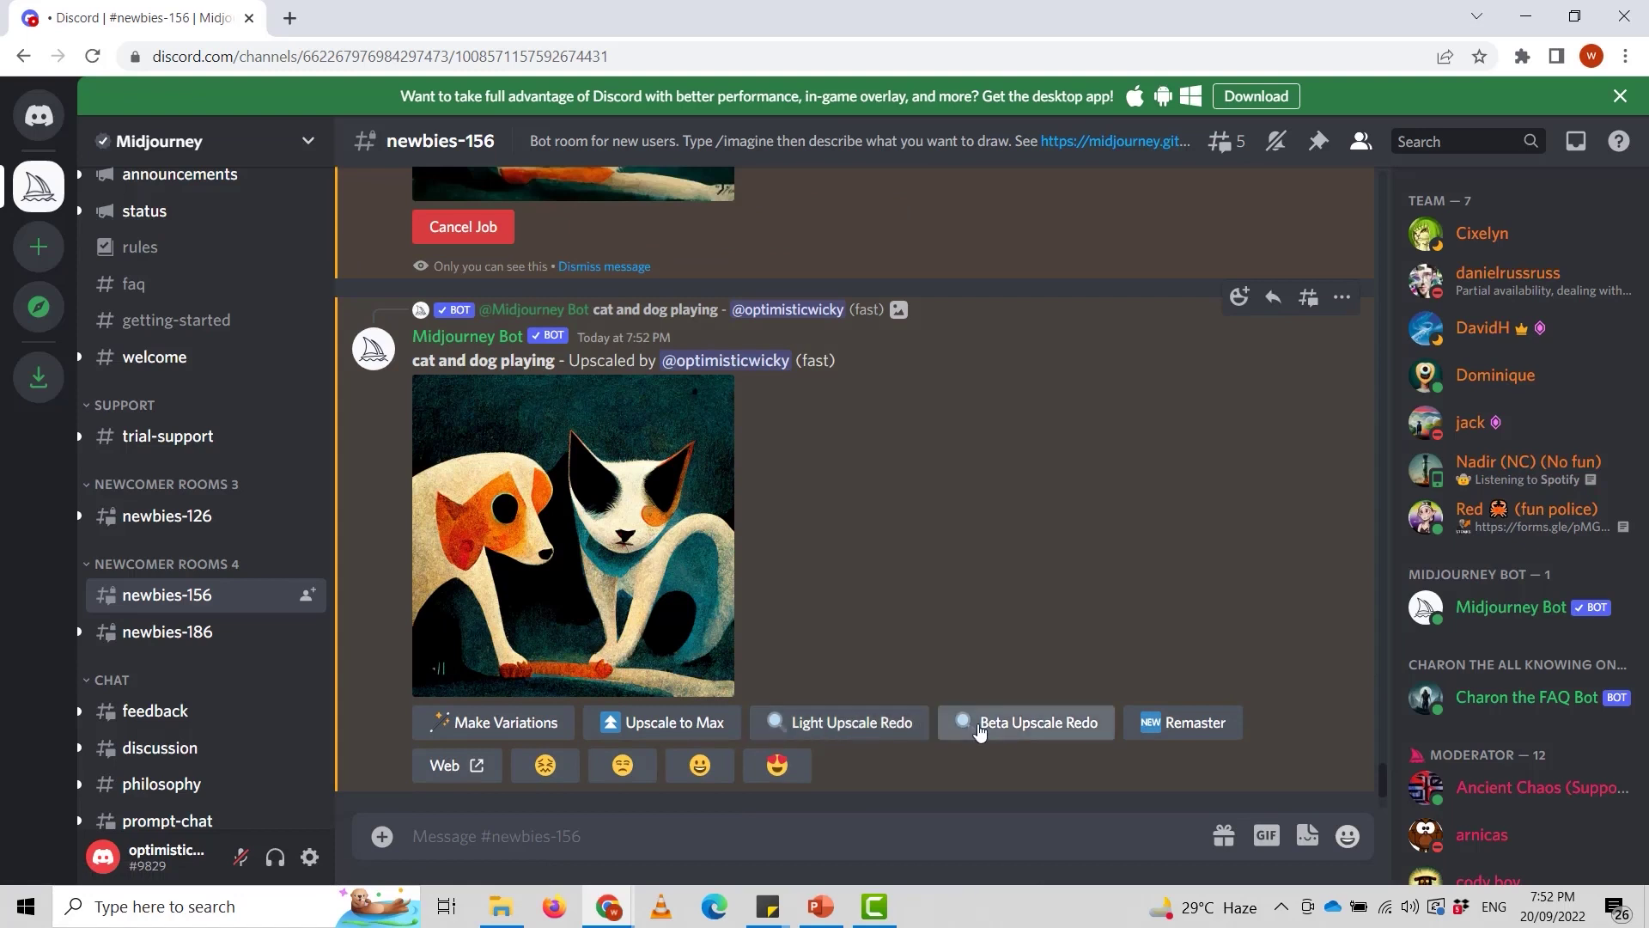
Use 'Make Variations' on the upscaled cat and dog image and wait for the grid.
click(539, 732)
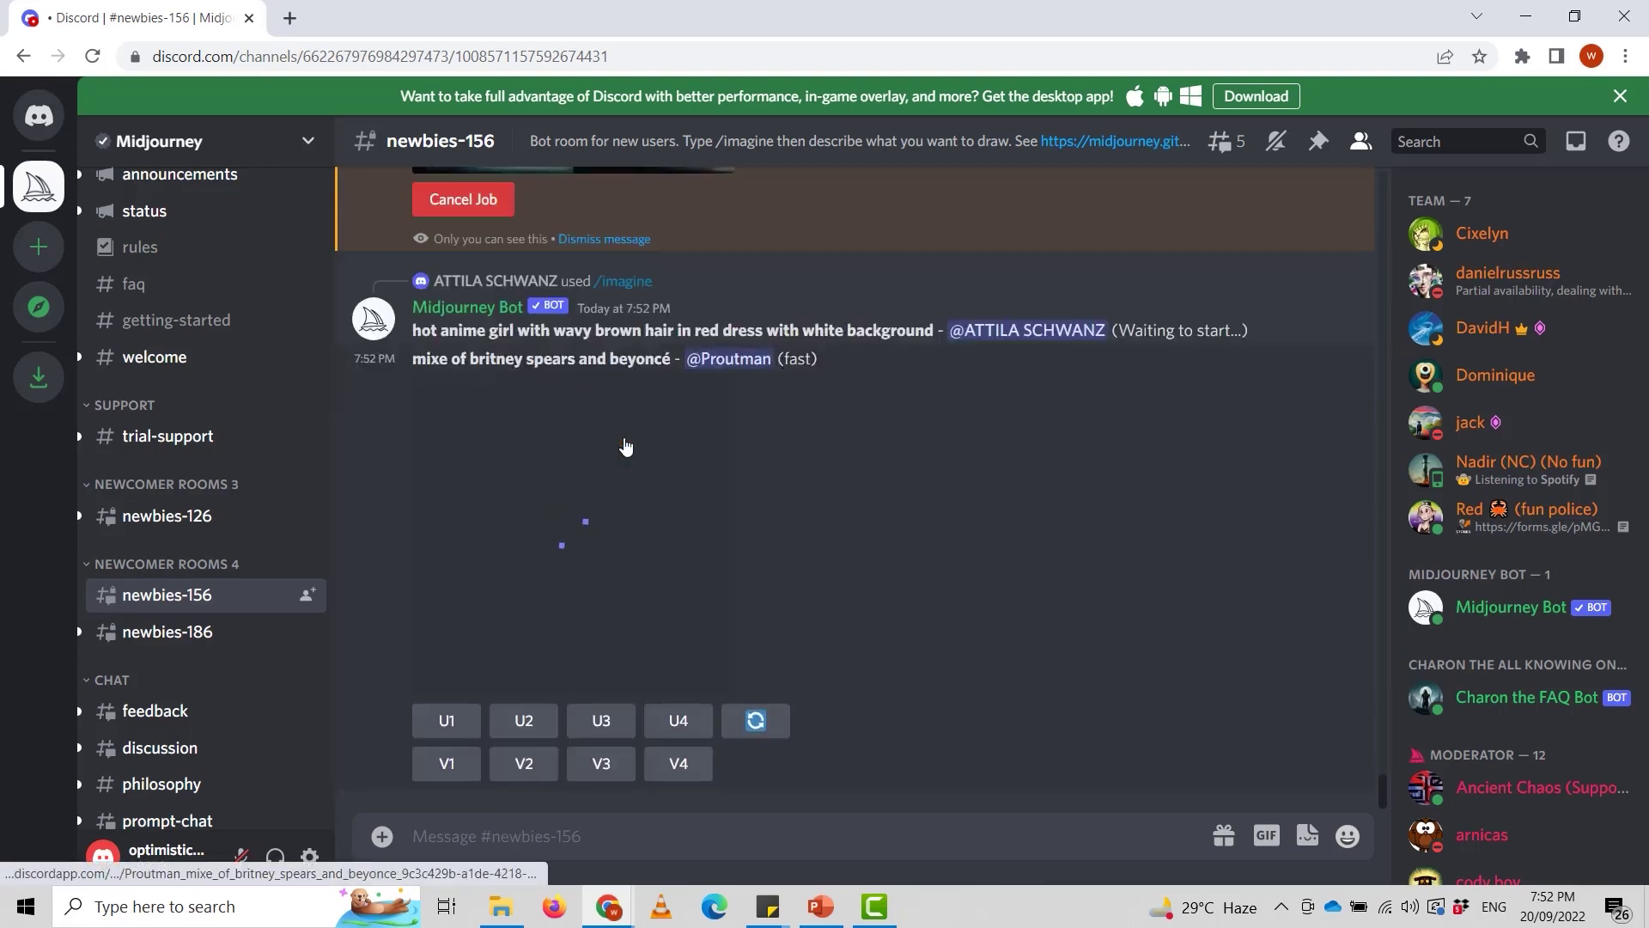
scroll(625, 445, up, 3)
scroll(623, 437, up, 1)
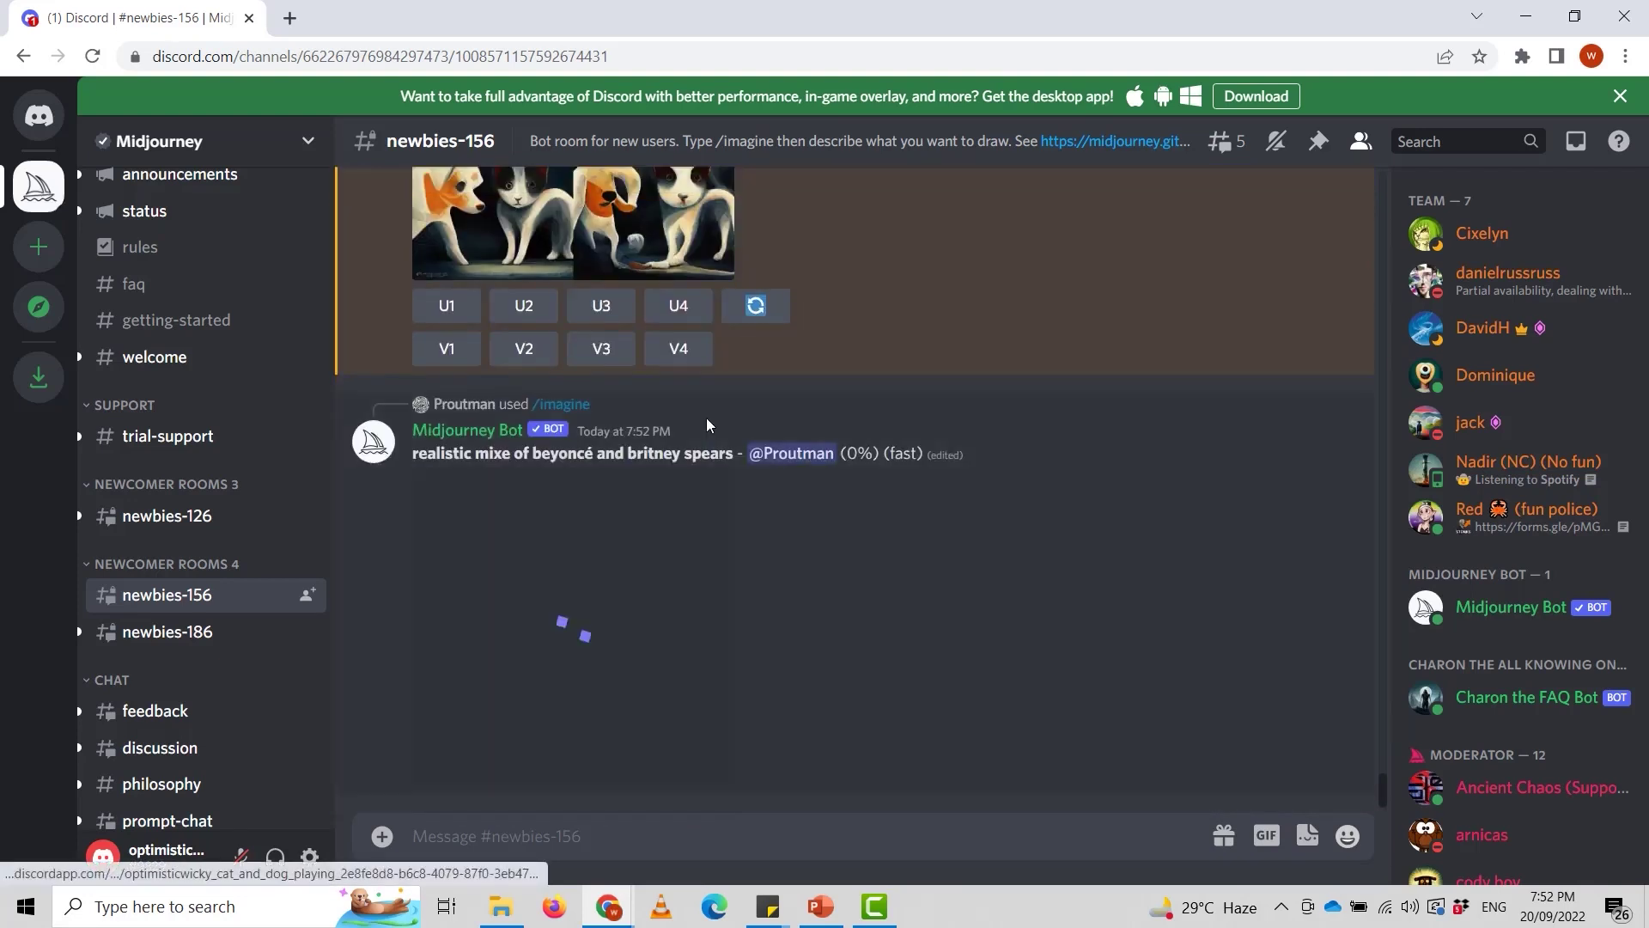
scroll(706, 418, up, 3)
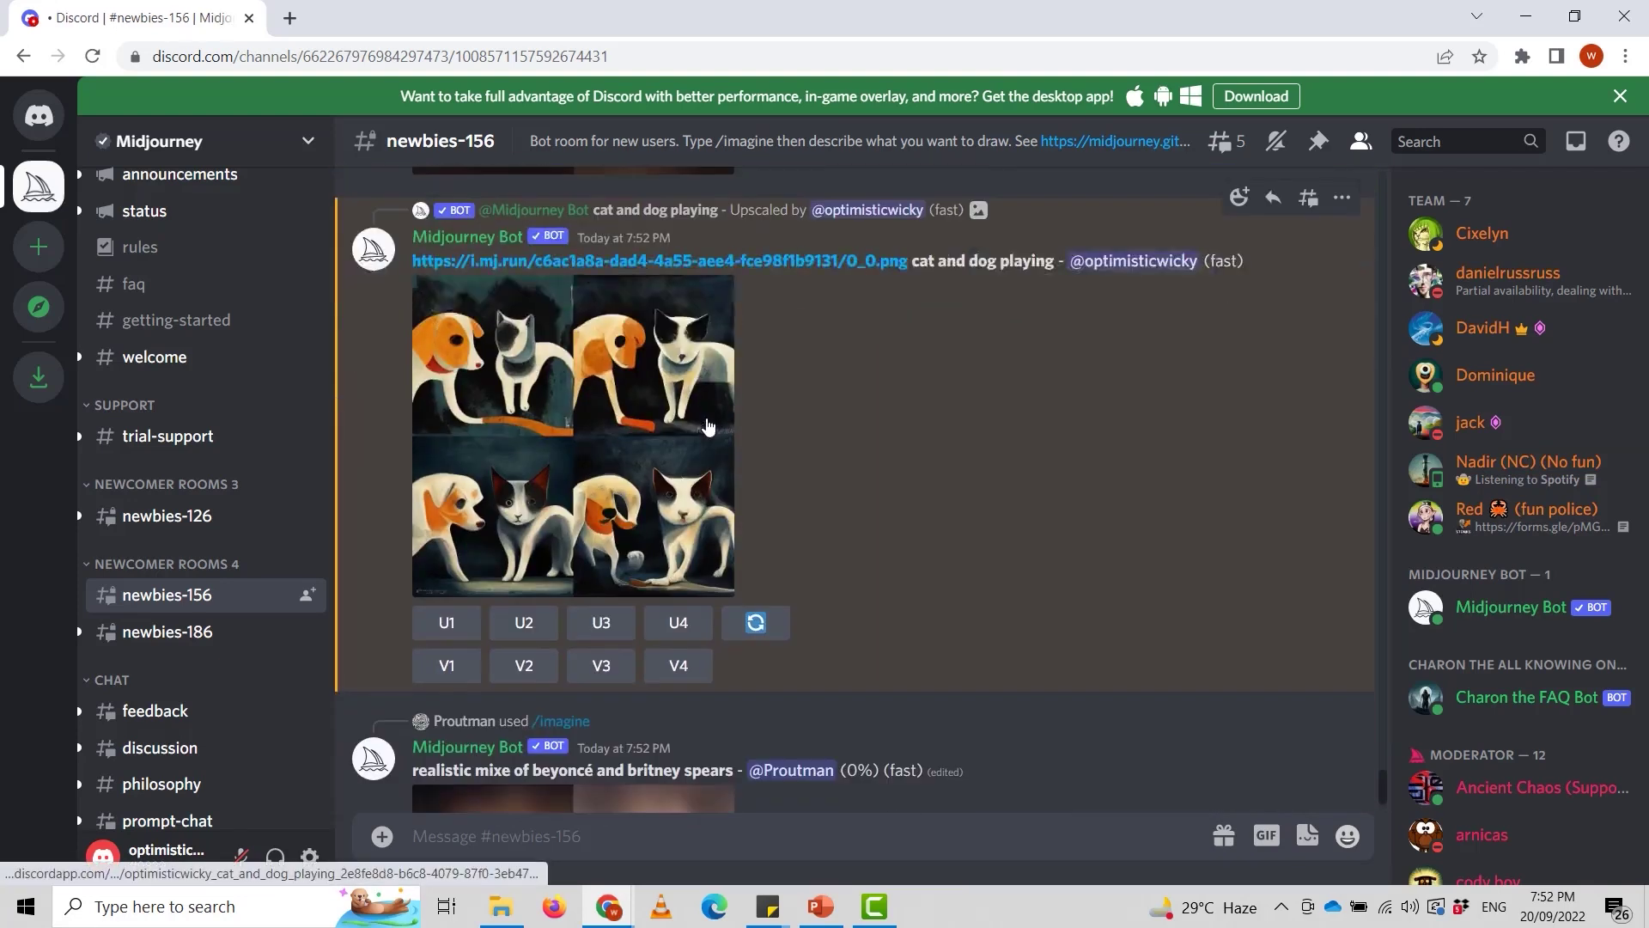
scroll(621, 519, down, 2)
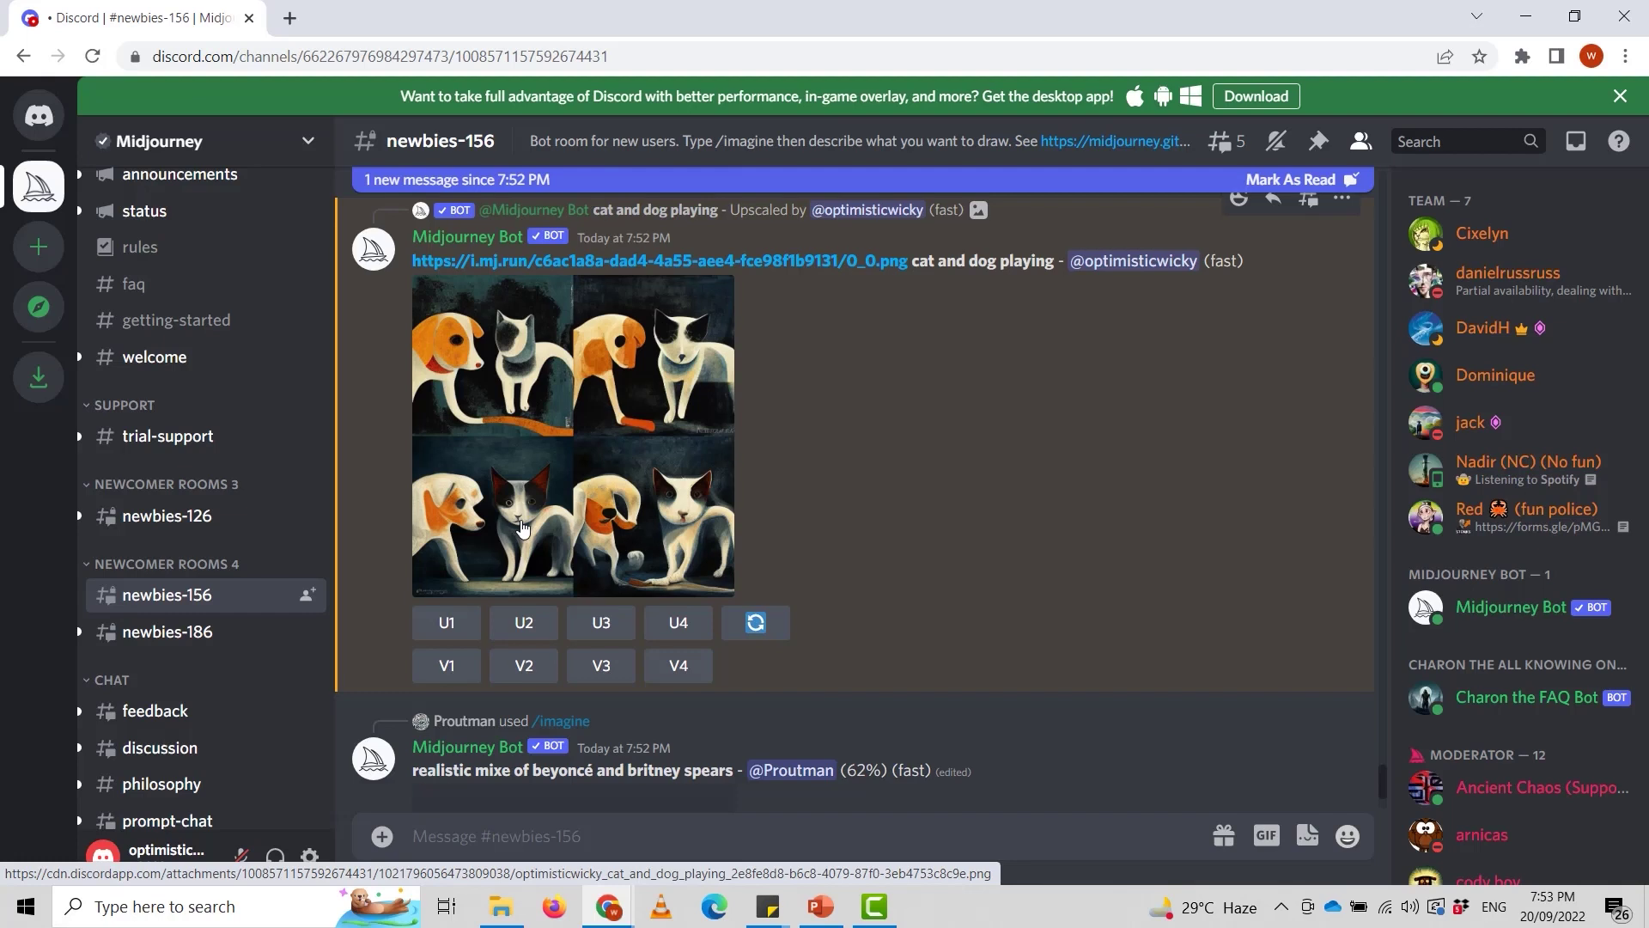
Request V4 variations of the new grid and scroll to the 'Upscaled (Max)' result.
click(686, 669)
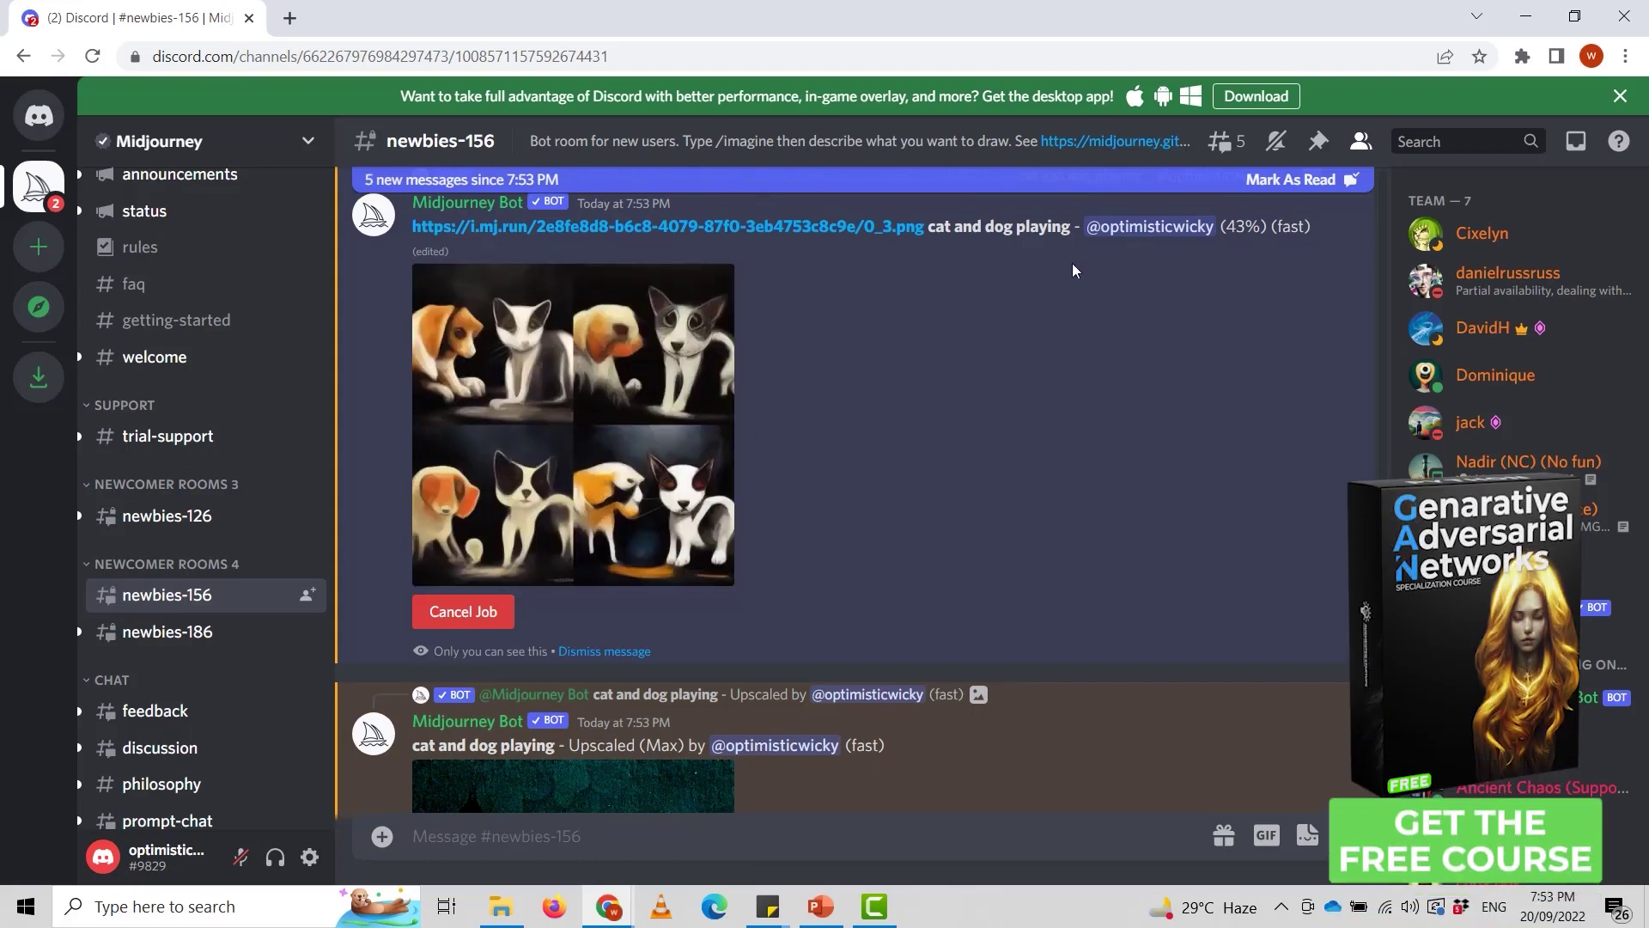
scroll(822, 462, down, 15)
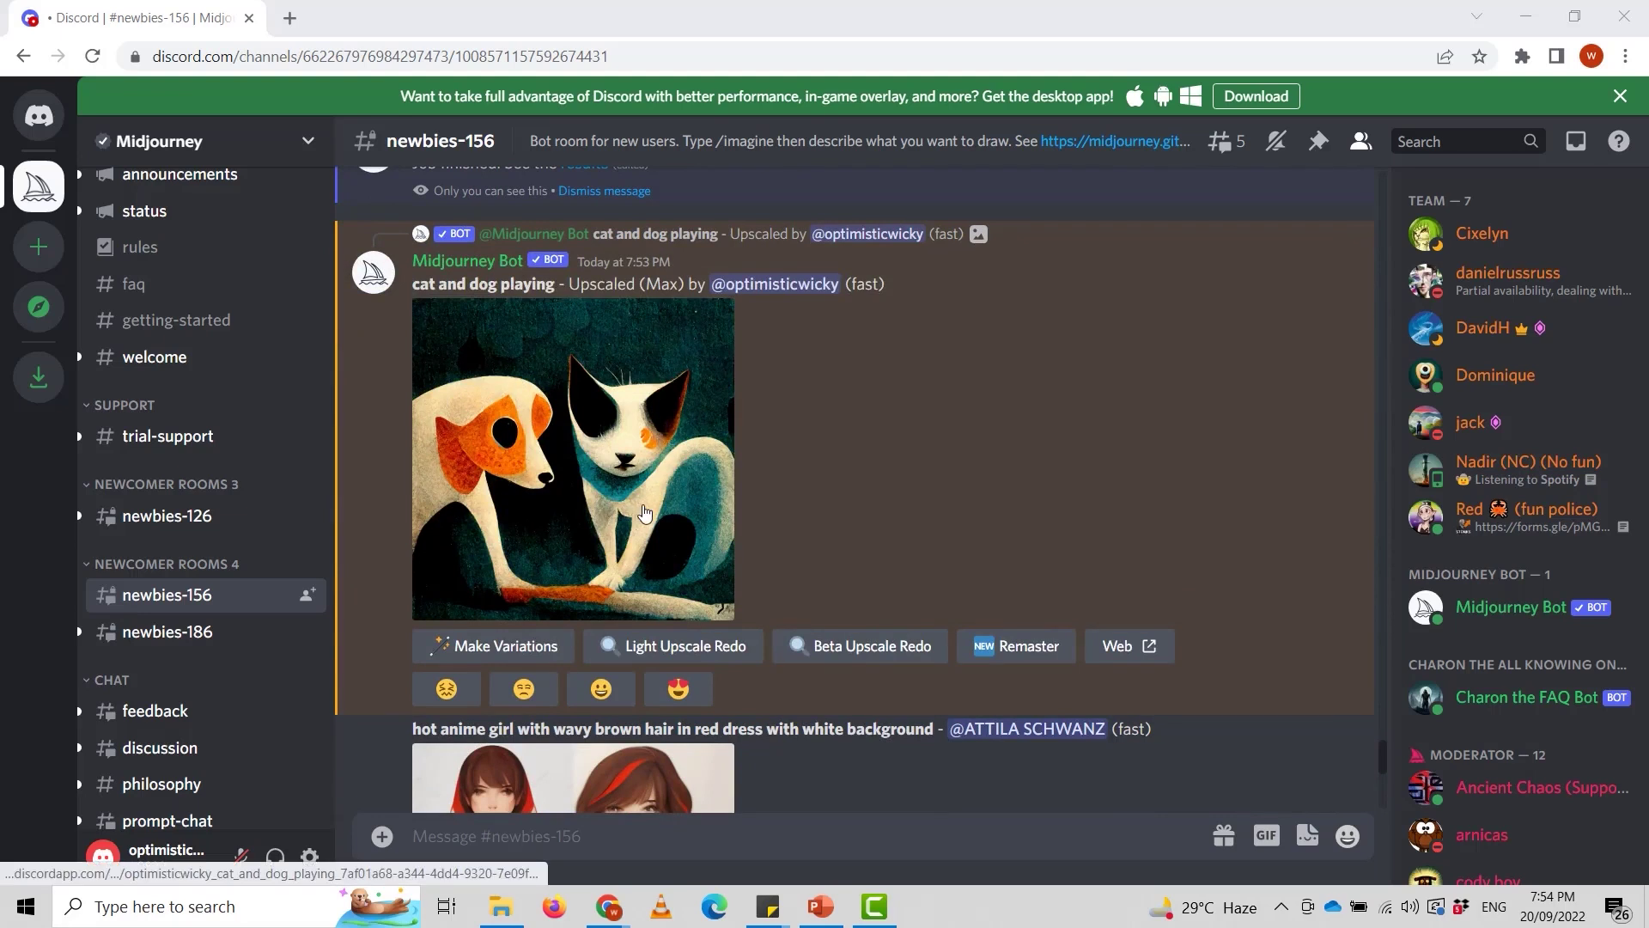
Preview the max upscale, close it, then enlarge the newest V4 variation grid.
click(644, 513)
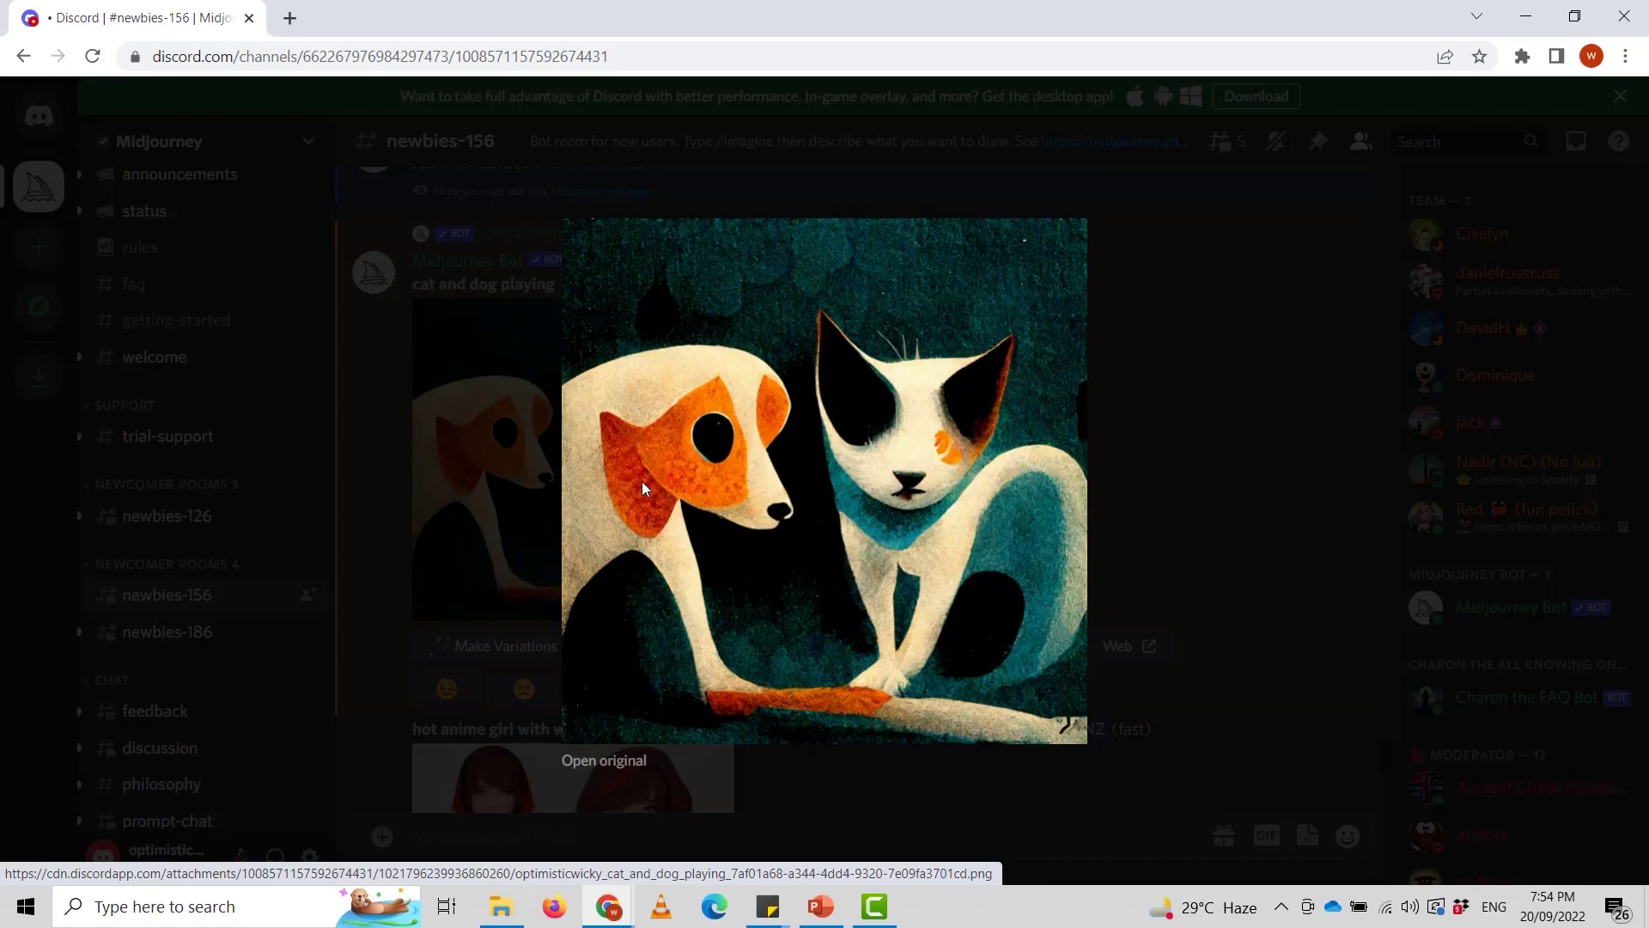
key(Escape)
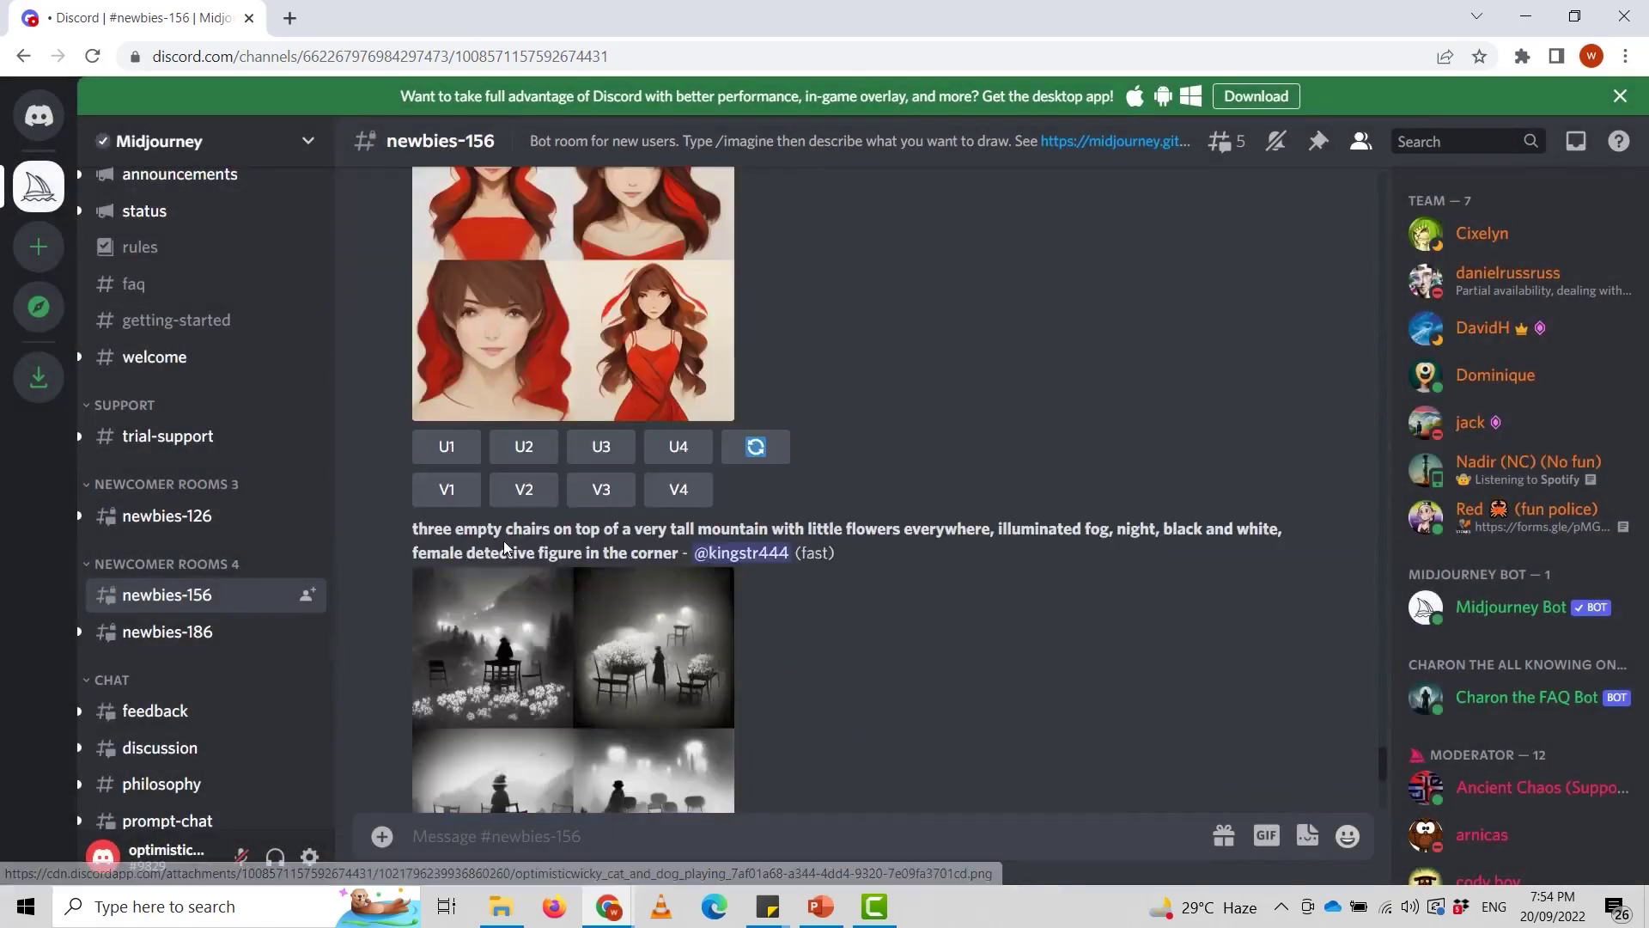
scroll(503, 540, down, 10)
scroll(502, 538, down, 10)
scroll(502, 536, up, 8)
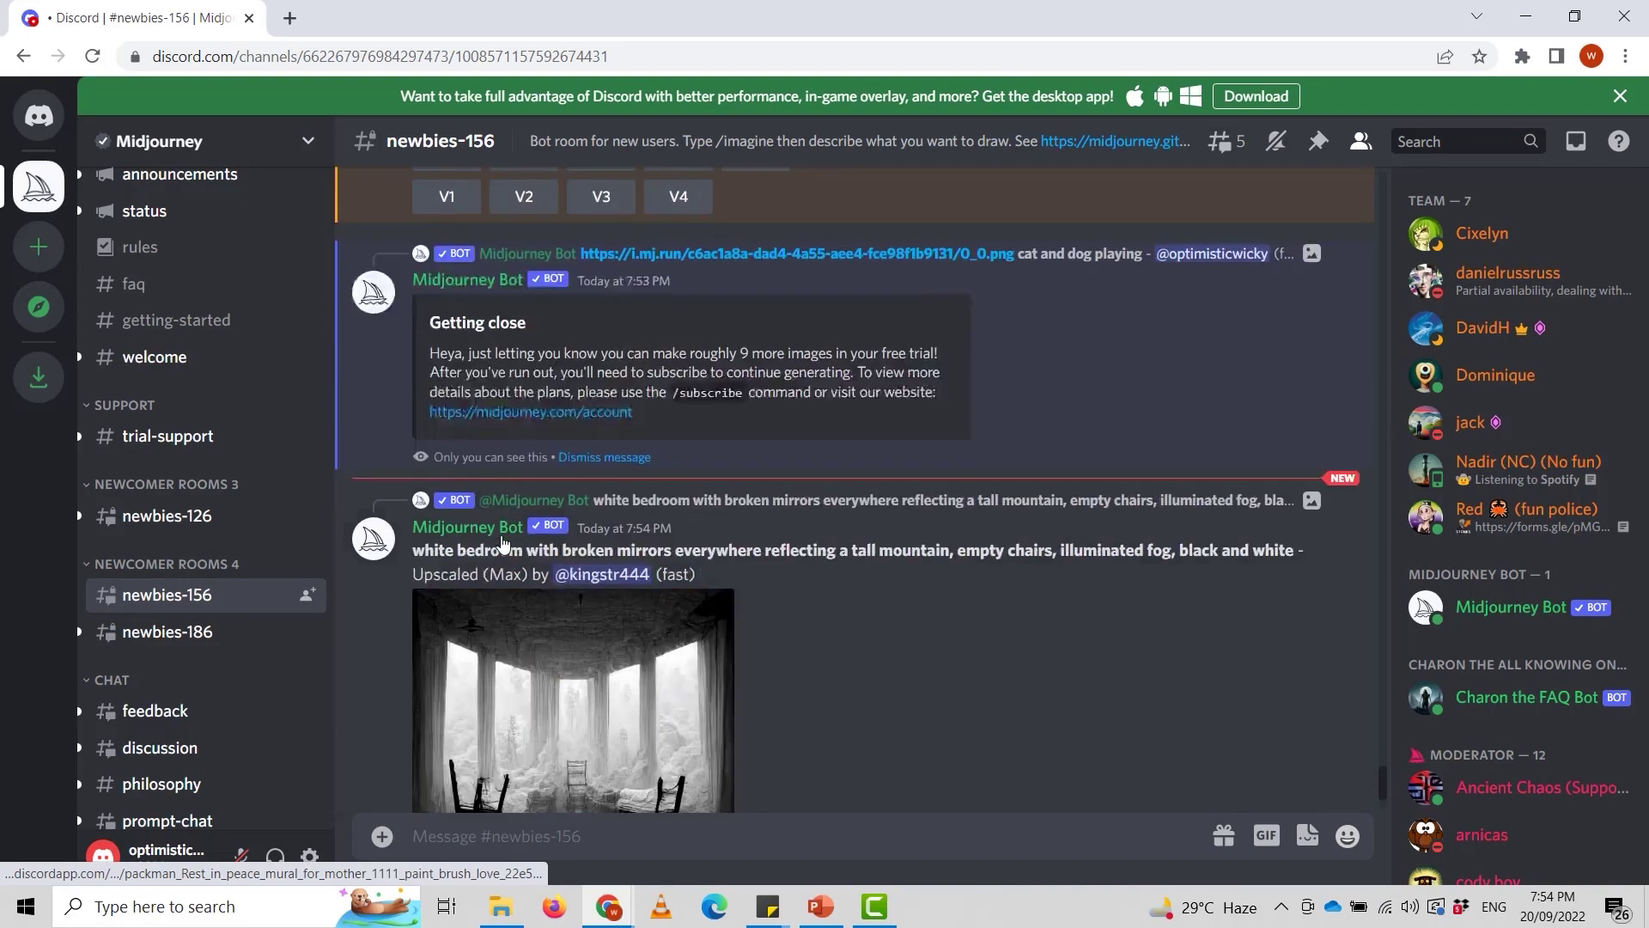
scroll(503, 541, up, 6)
click(509, 524)
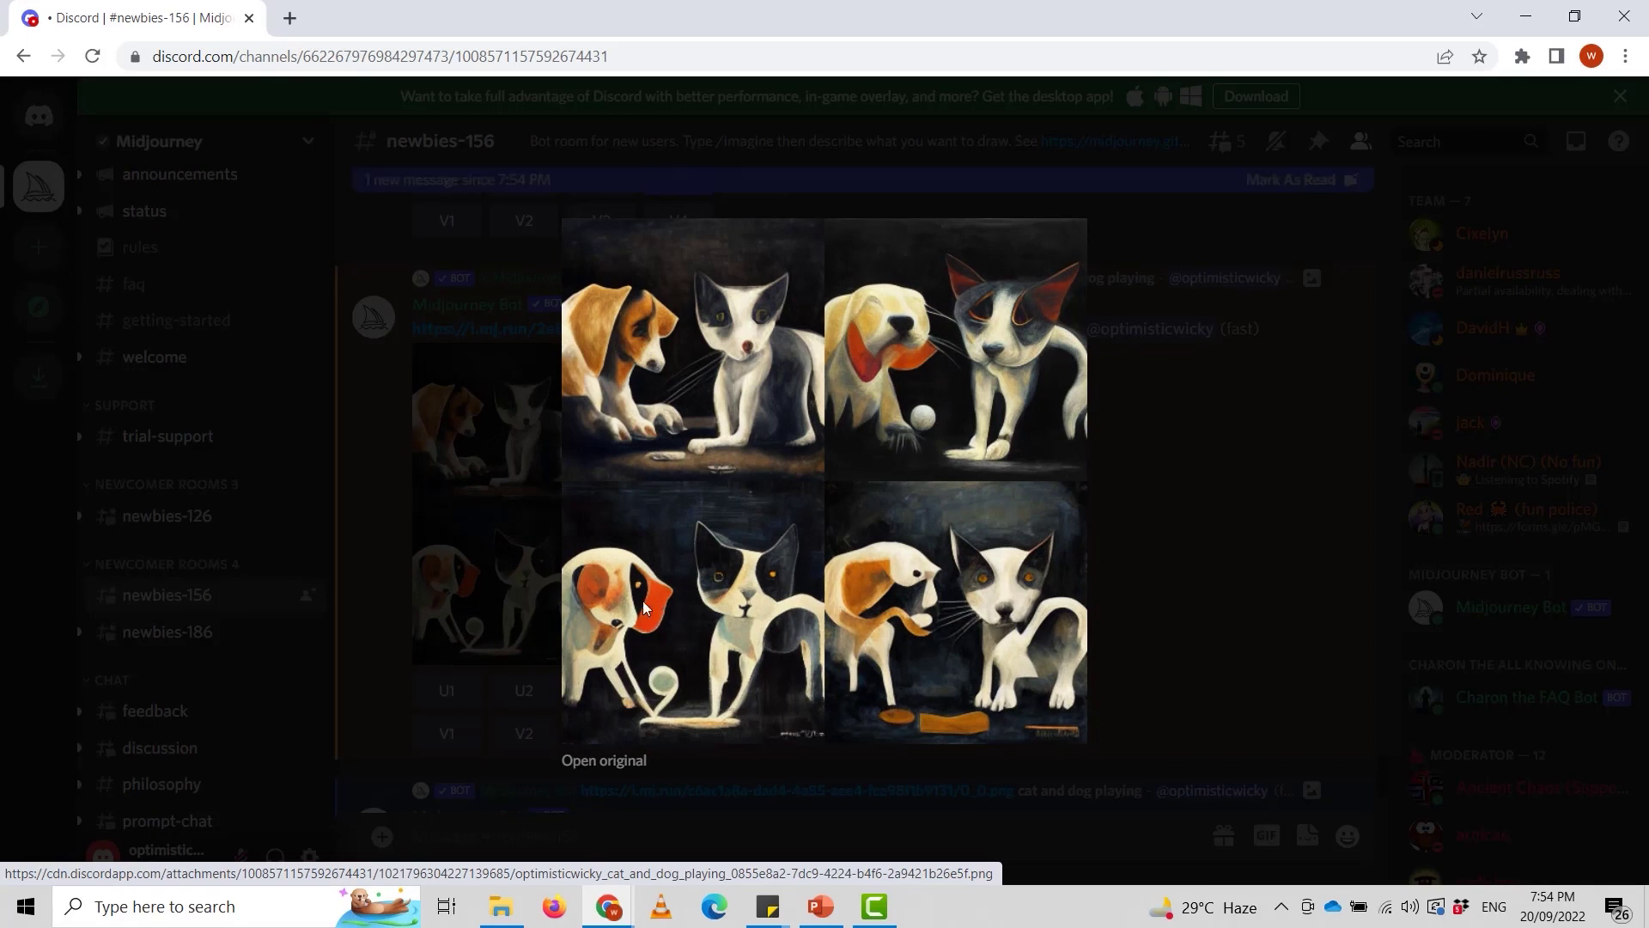
Open the cat-and-dog grid's original PNG in a new Chrome tab, then switch back to Discord.
click(584, 761)
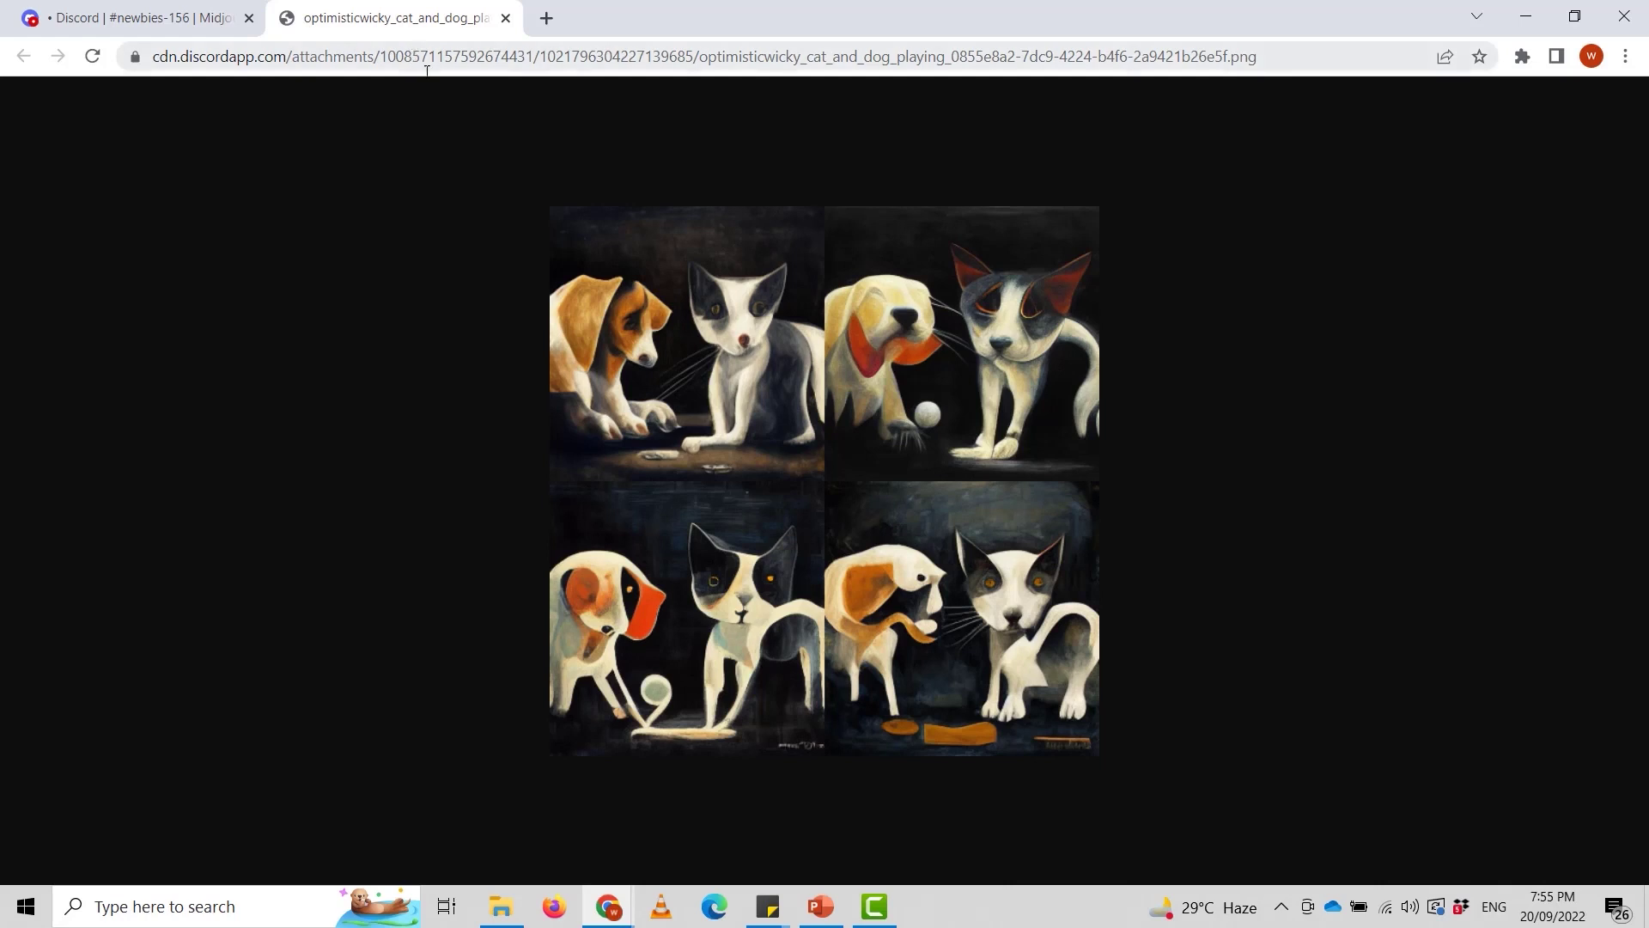
right_click(831, 349)
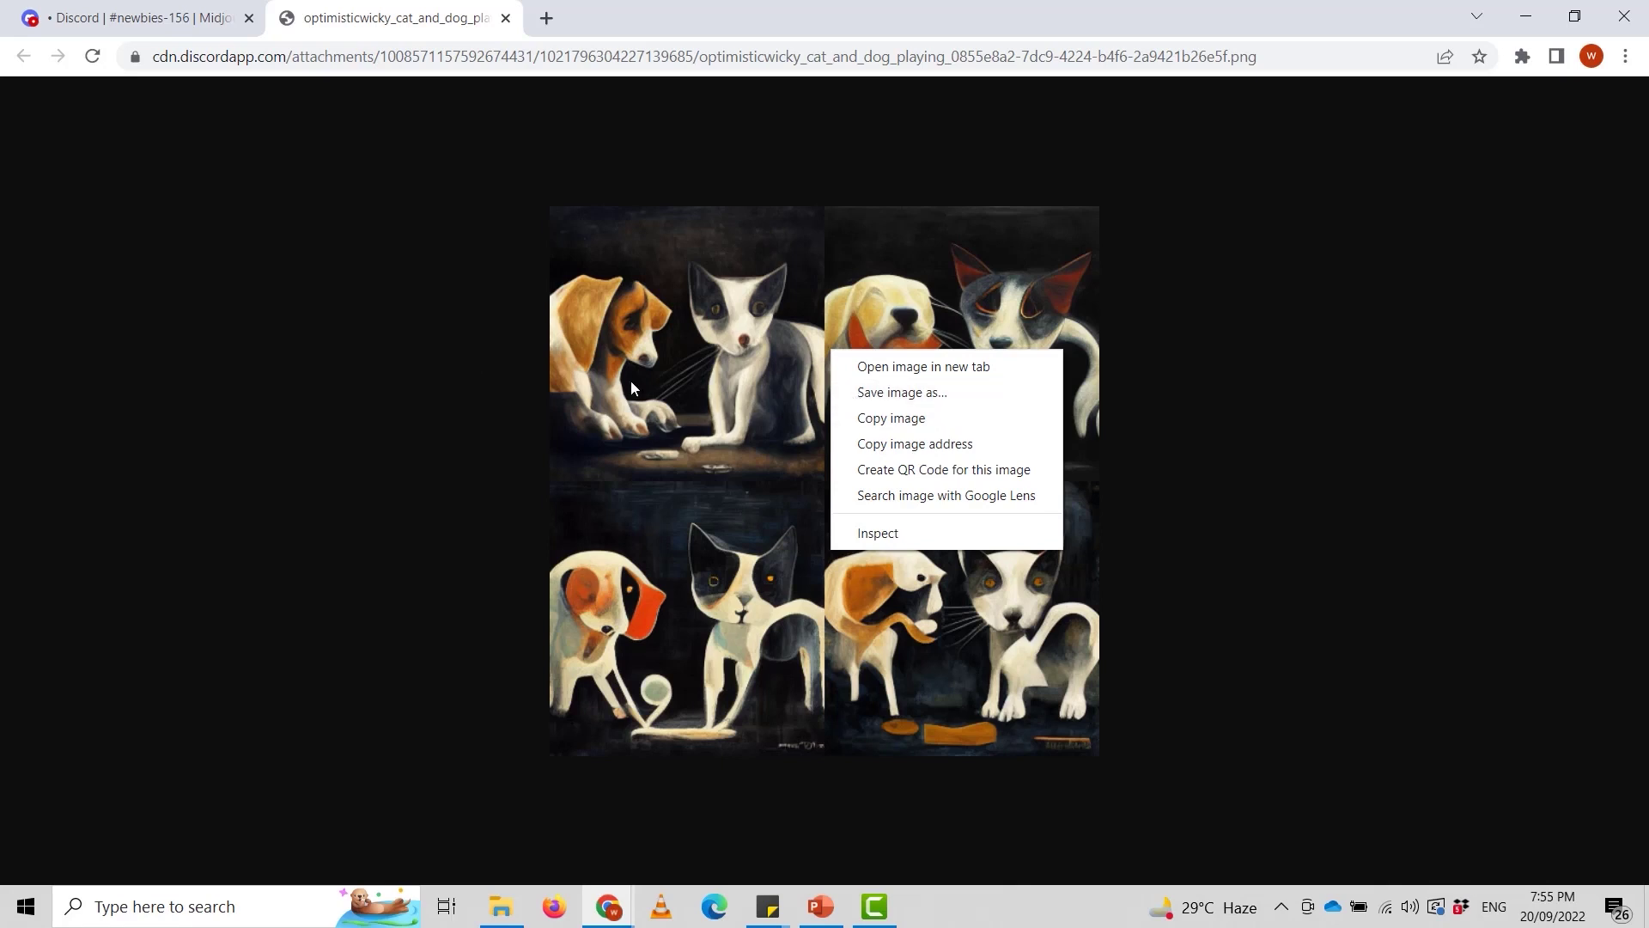
click(442, 378)
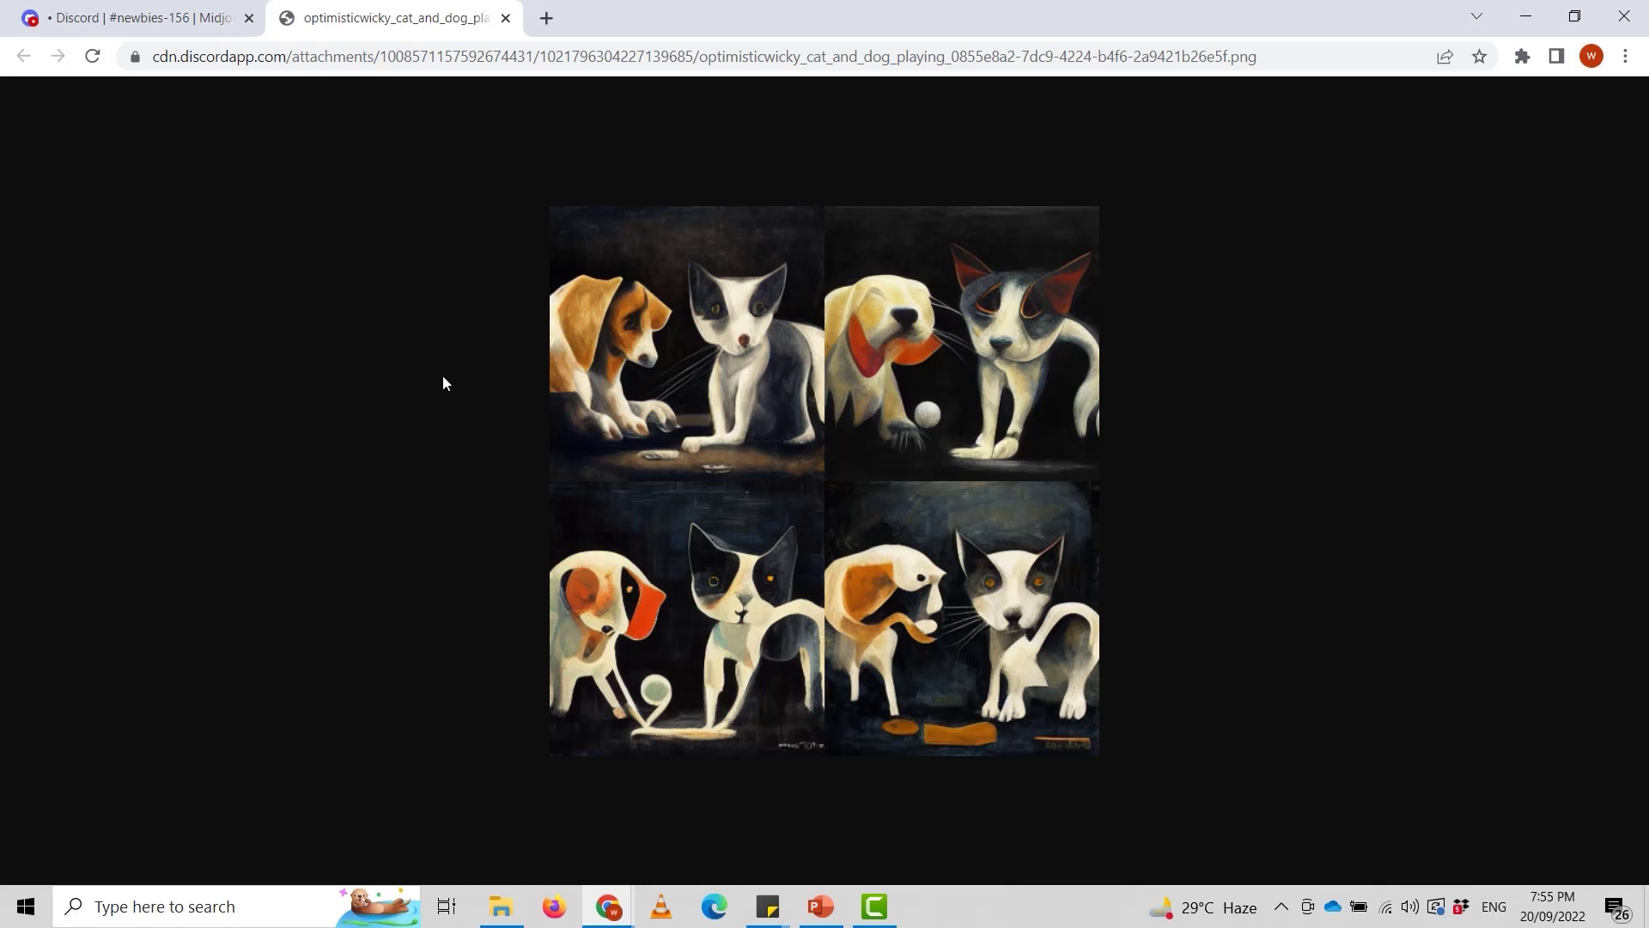
click(140, 18)
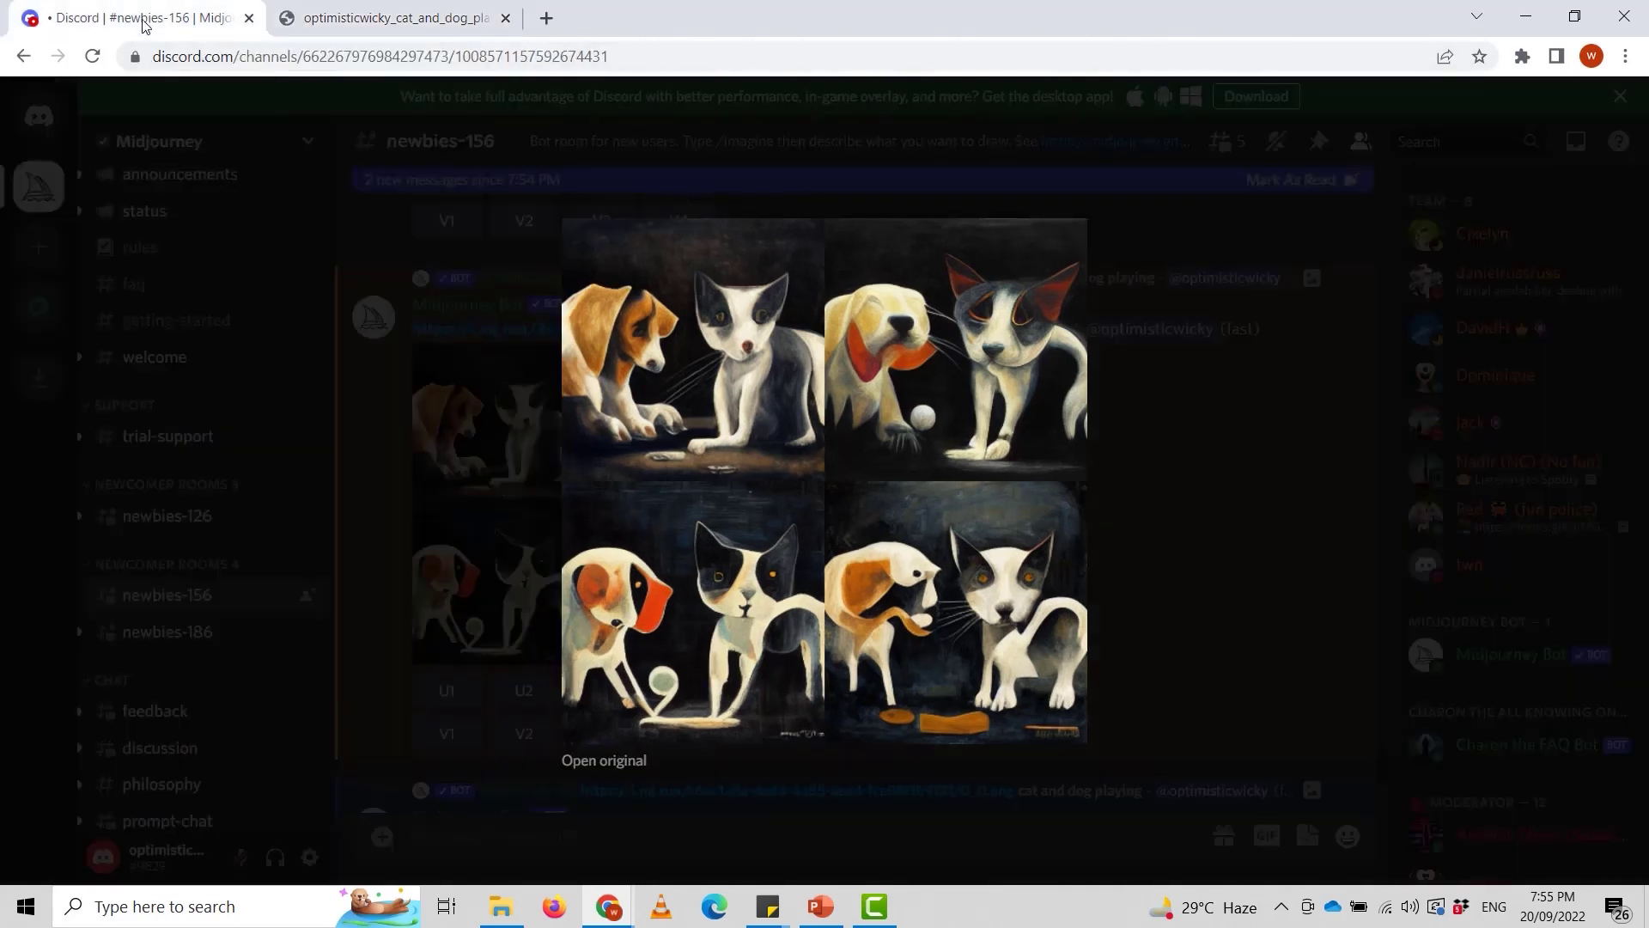